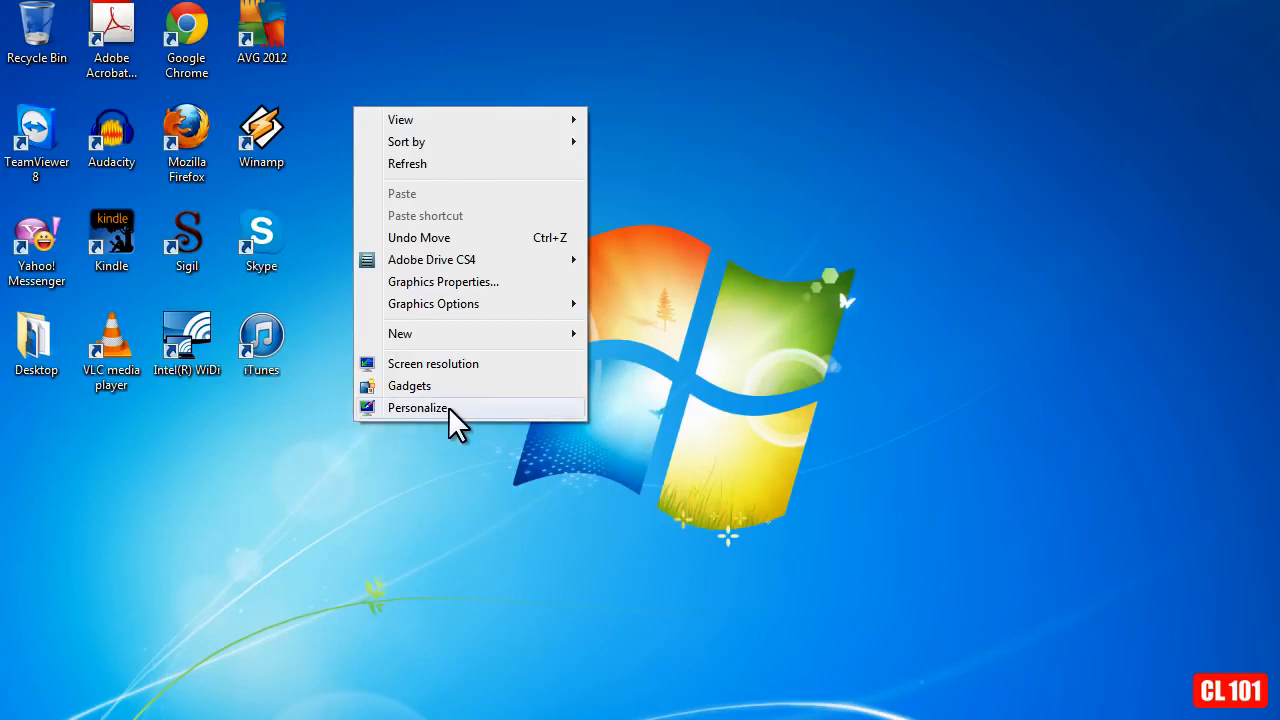
- Open the desktop's personalization settings and apply the Windows 7 Basic theme
click(418, 408)
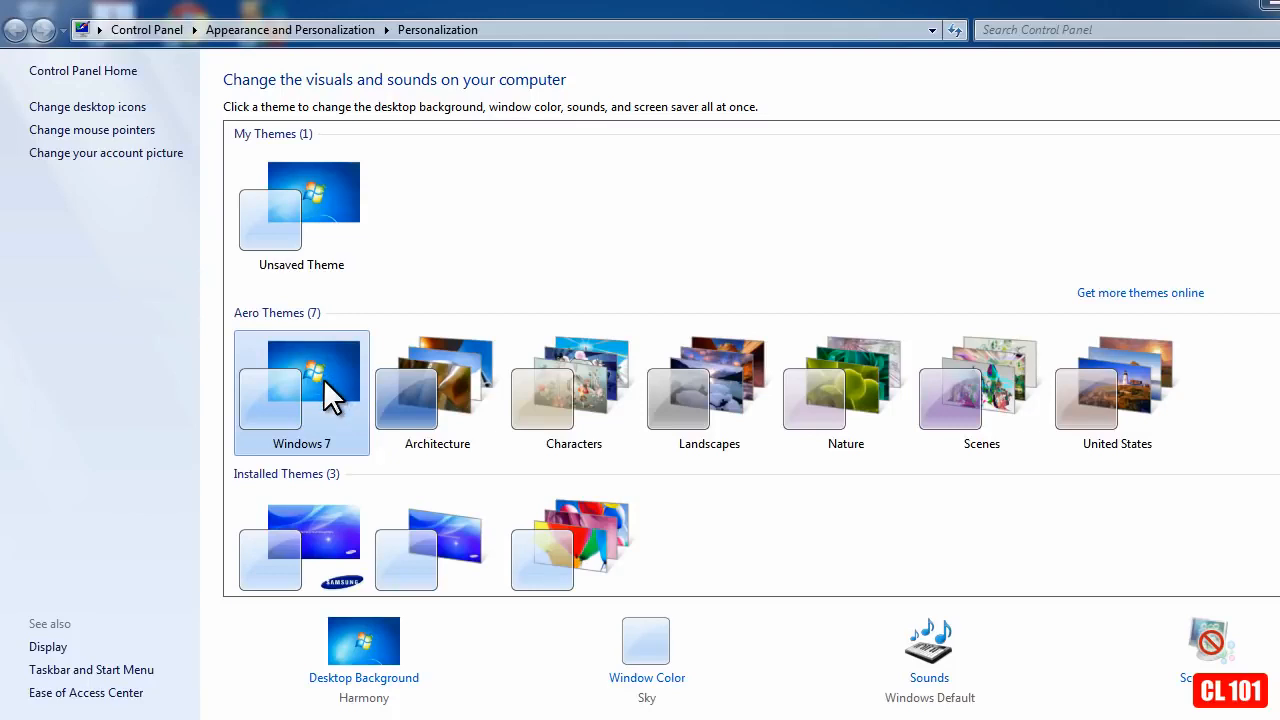
scroll(323, 377, down, 3)
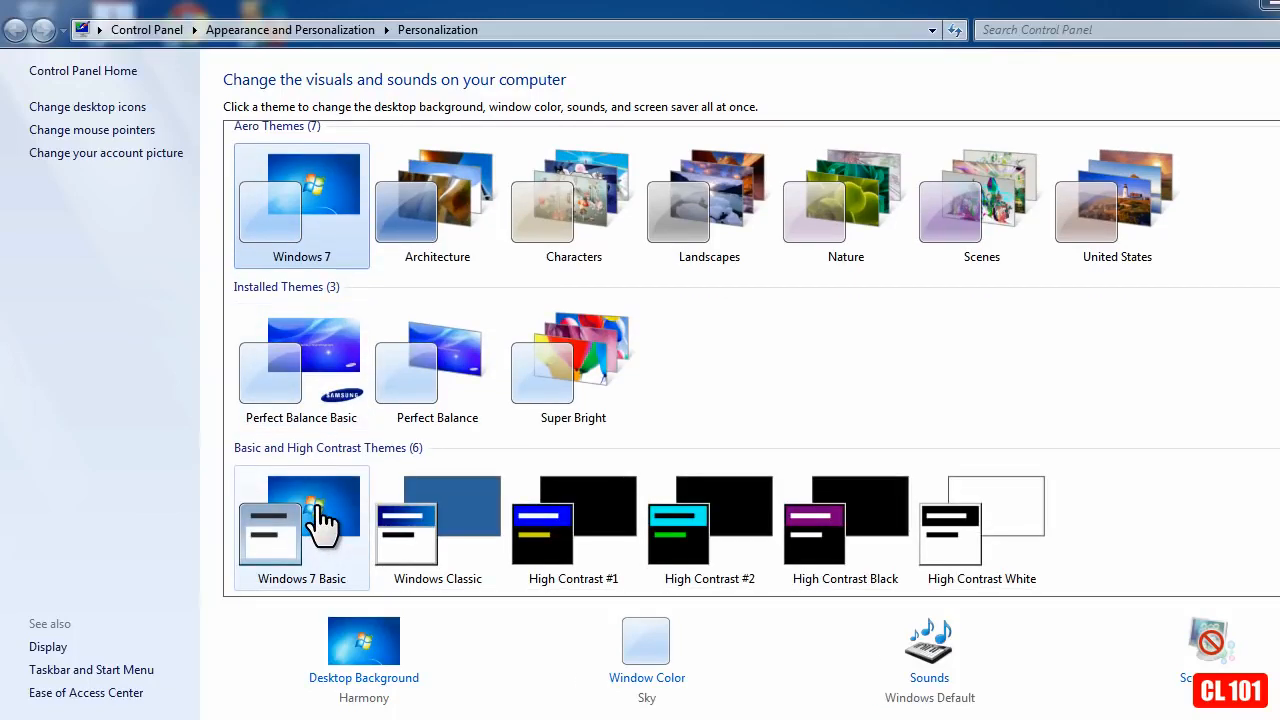
click(323, 521)
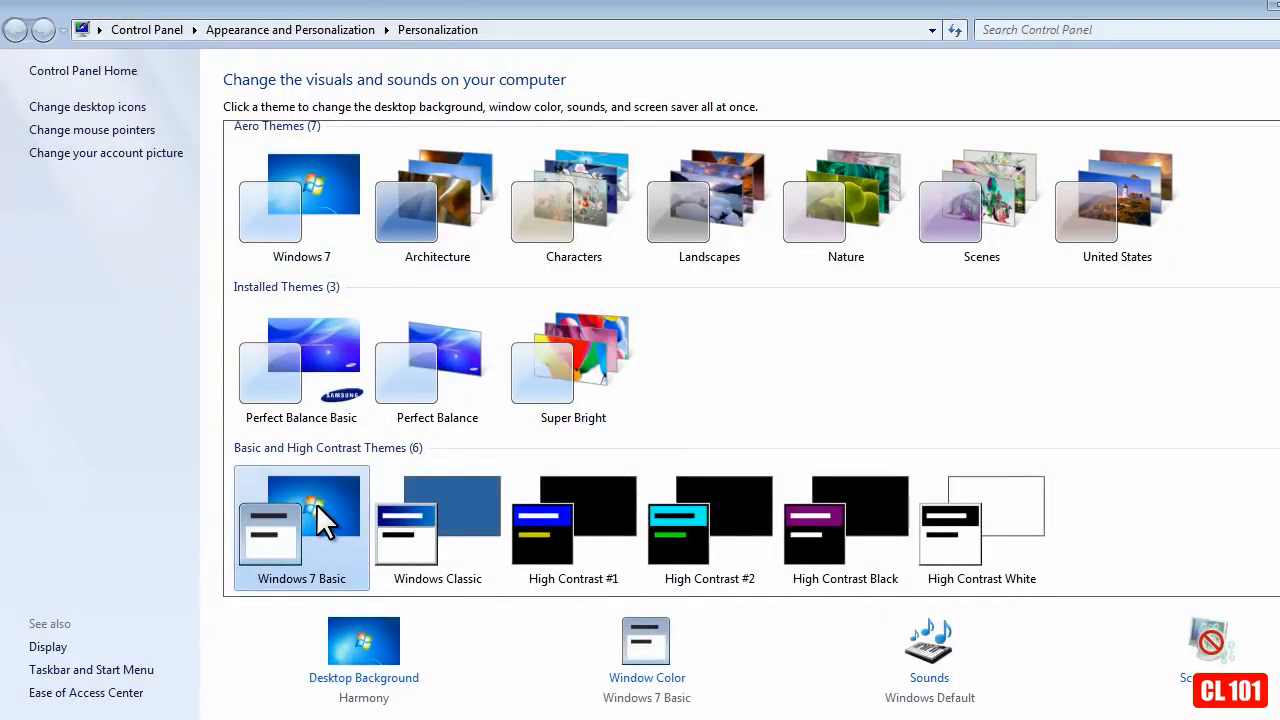
- Apply the Windows 7 Aero theme and save its window color settings with transparency disabled
click(317, 185)
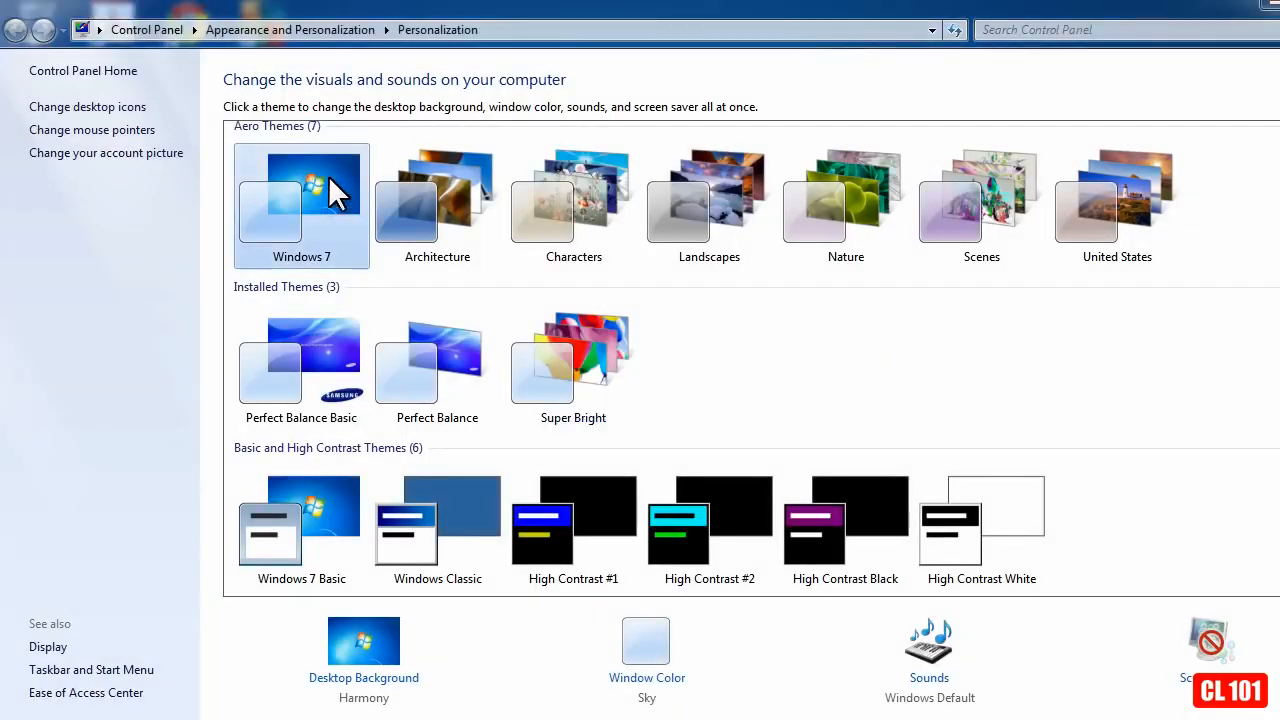
click(657, 679)
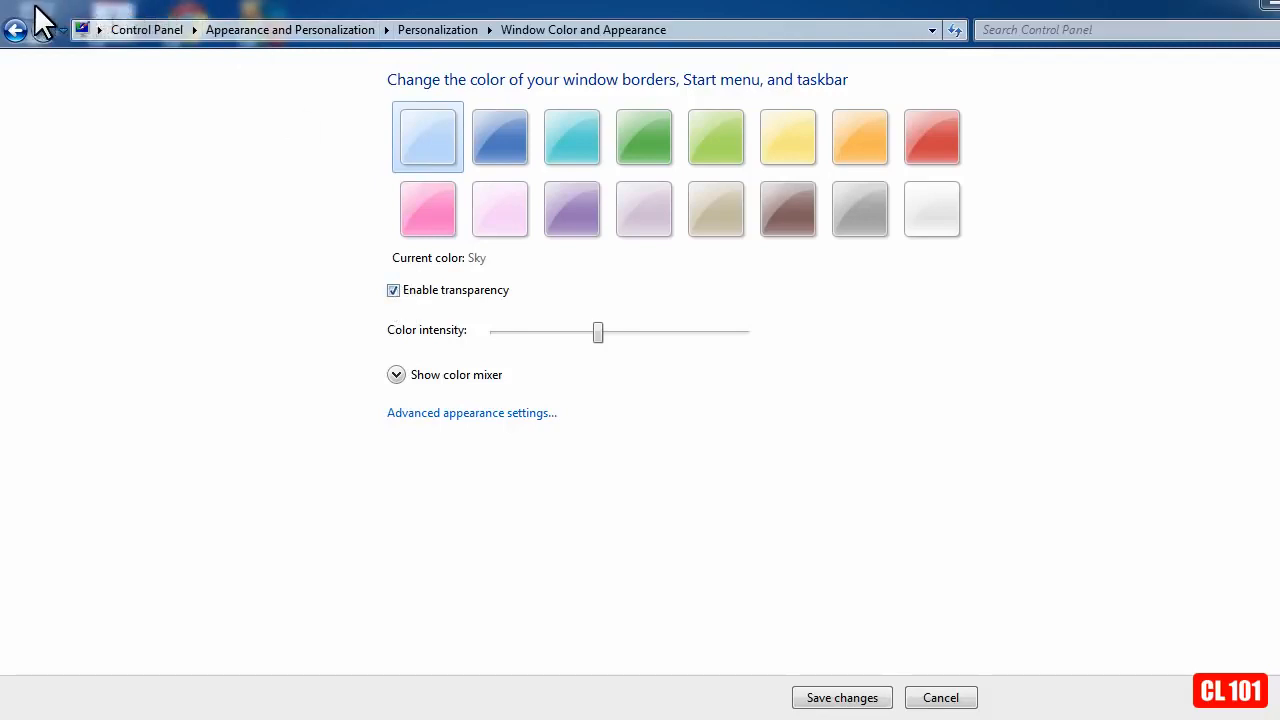
click(393, 290)
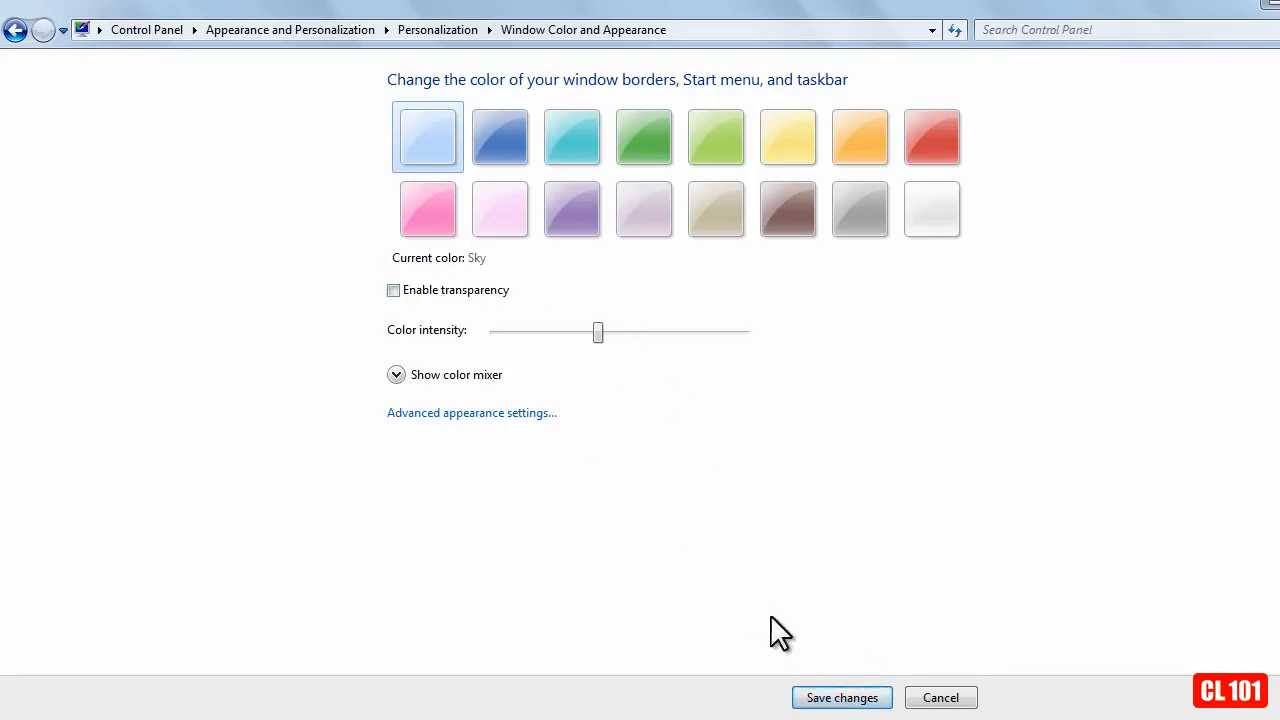
click(852, 706)
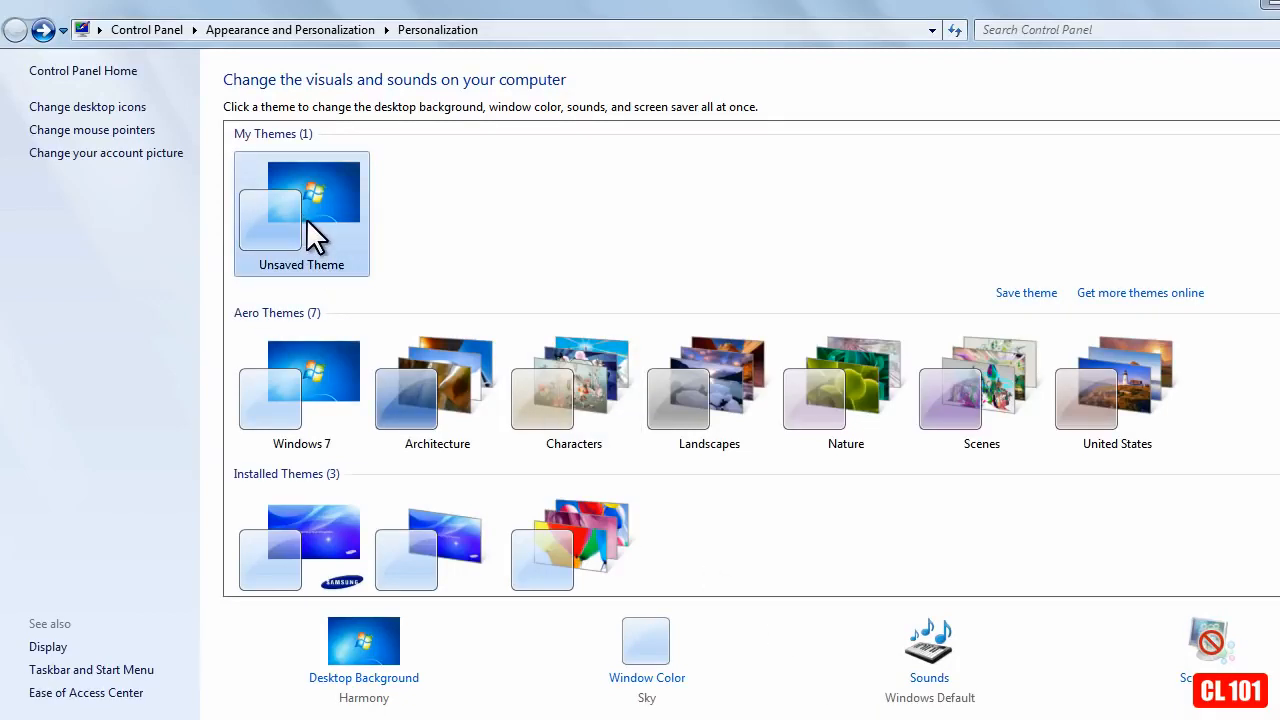
- Try out the Windows 7 Basic and Windows Classic themes, settling on Windows 7 Basic
scroll(307, 220, down, 1)
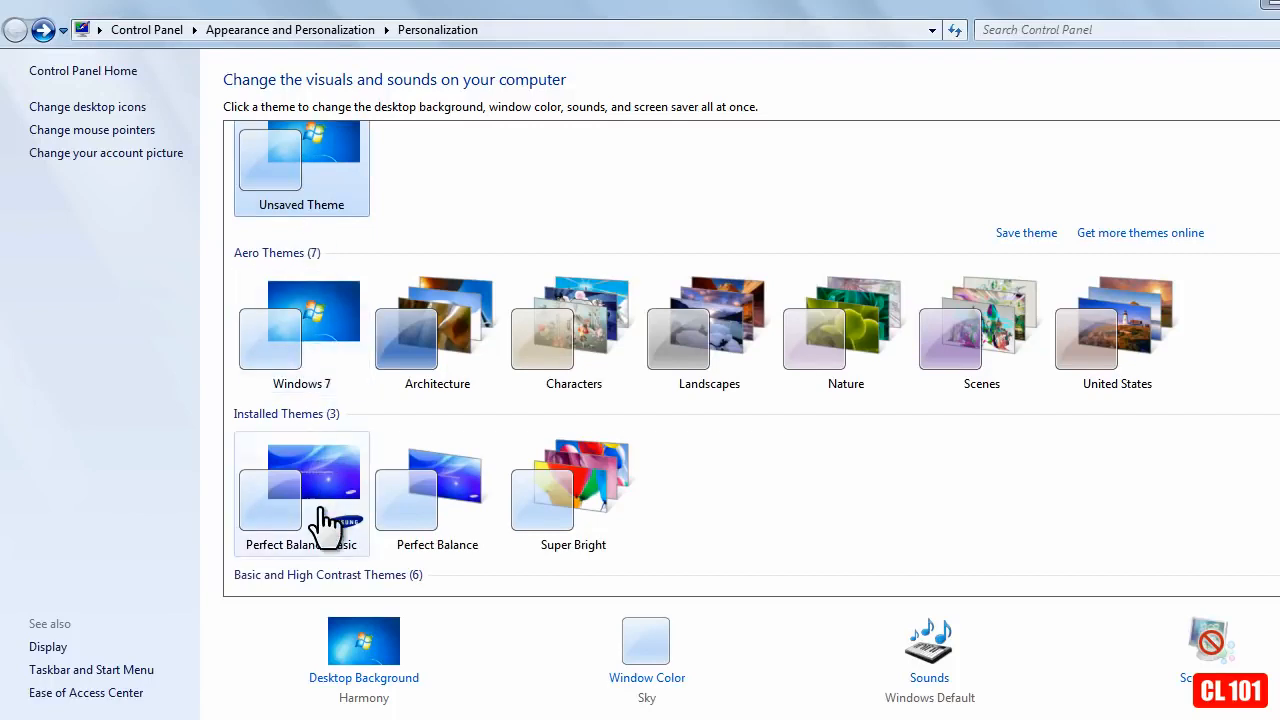
scroll(322, 530, down, 2)
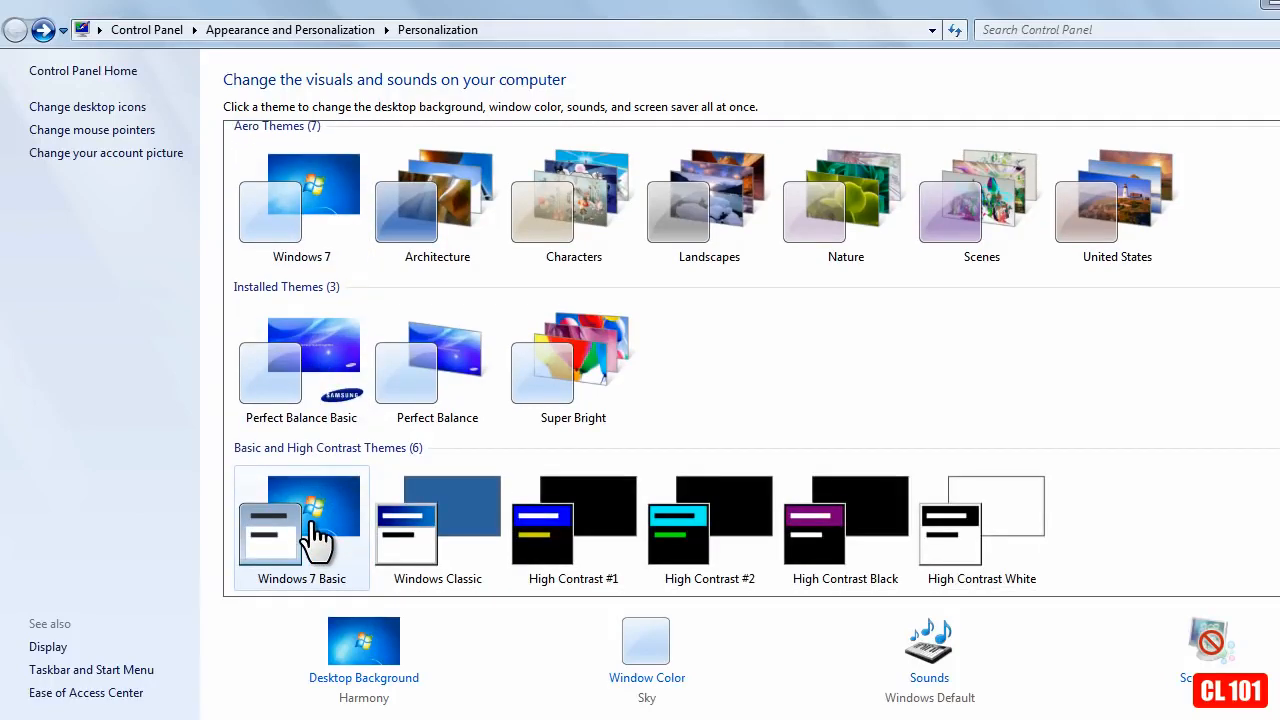
click(315, 535)
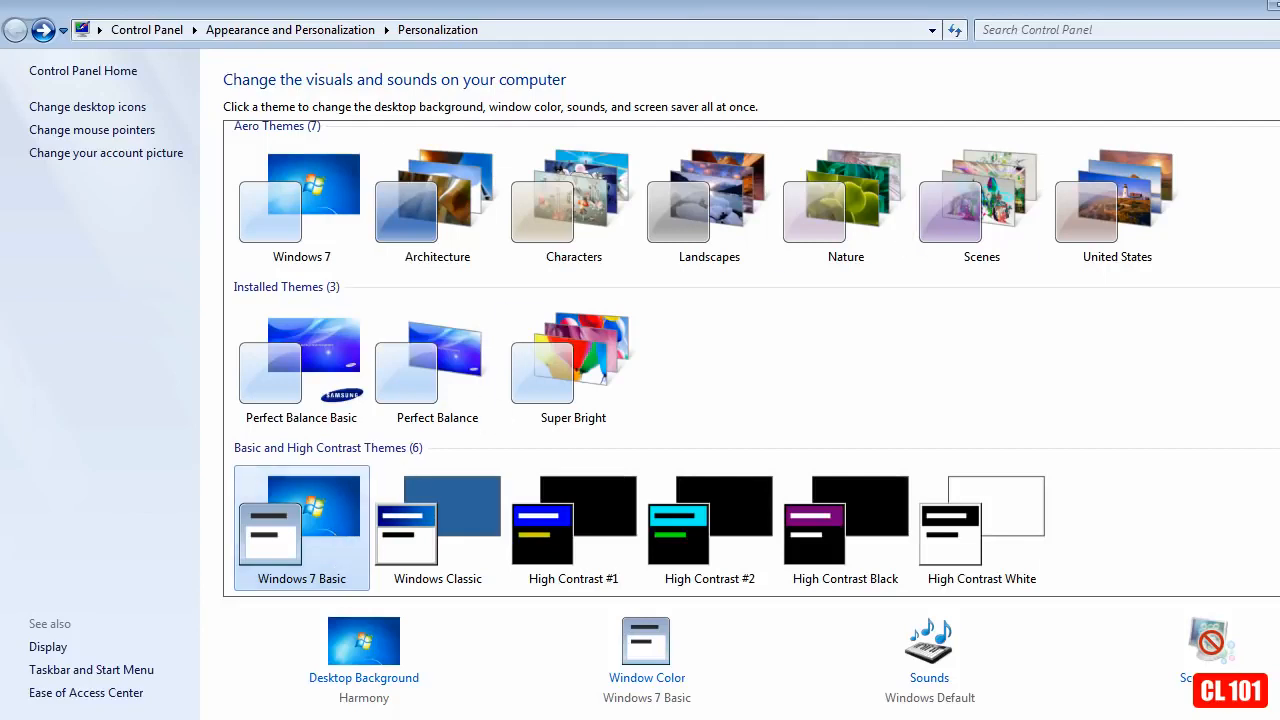
click(448, 521)
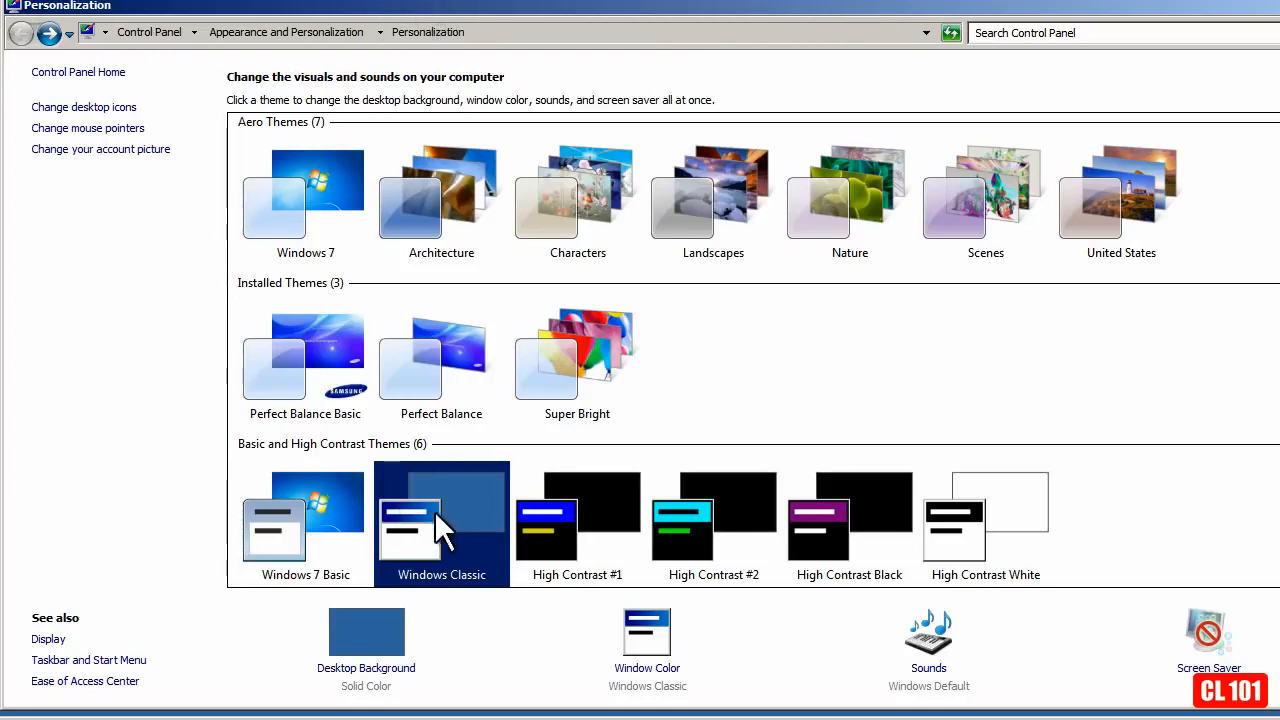
click(316, 533)
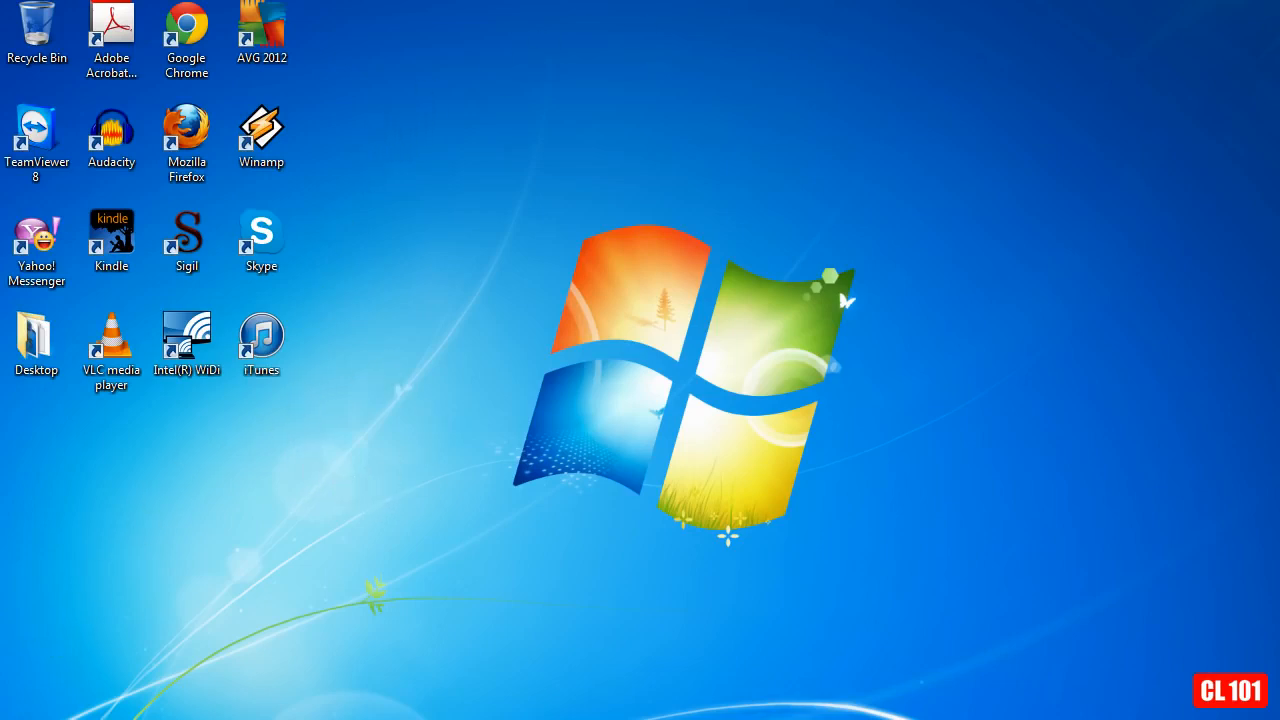
- Open the Performance settings for visual effects from the computer's advanced system settings
click(24, 718)
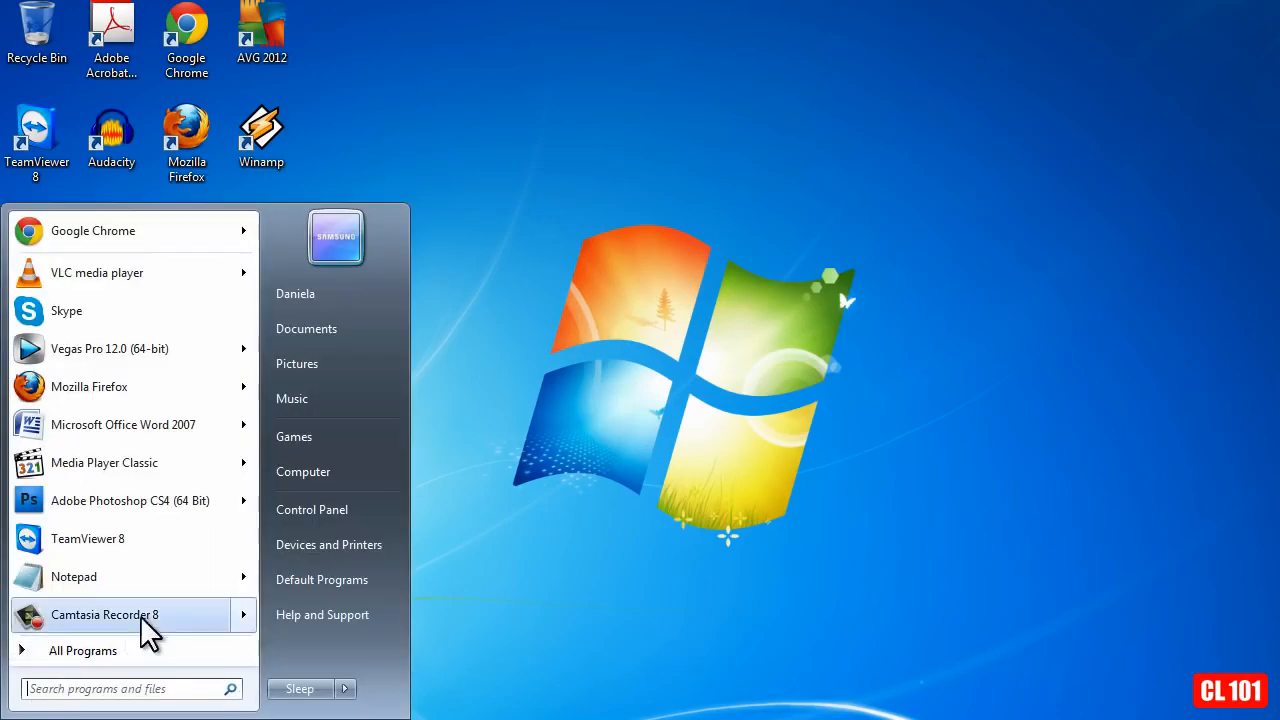
right_click(352, 469)
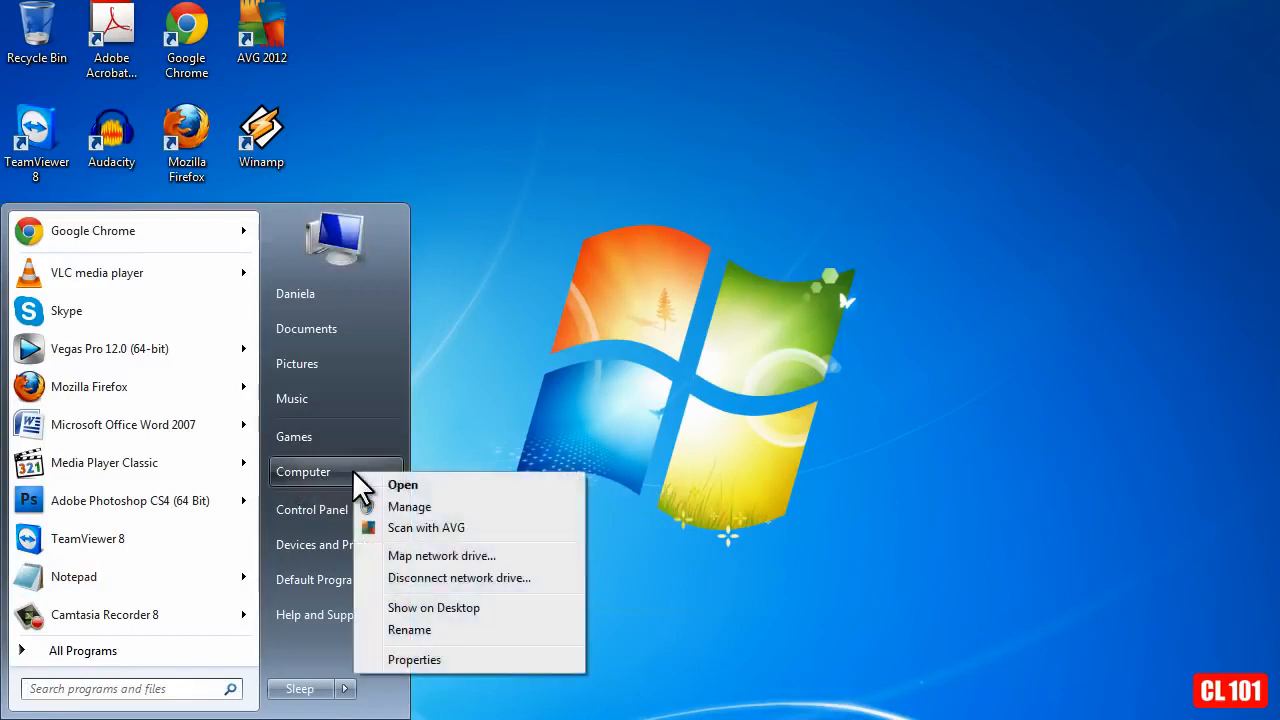
click(414, 660)
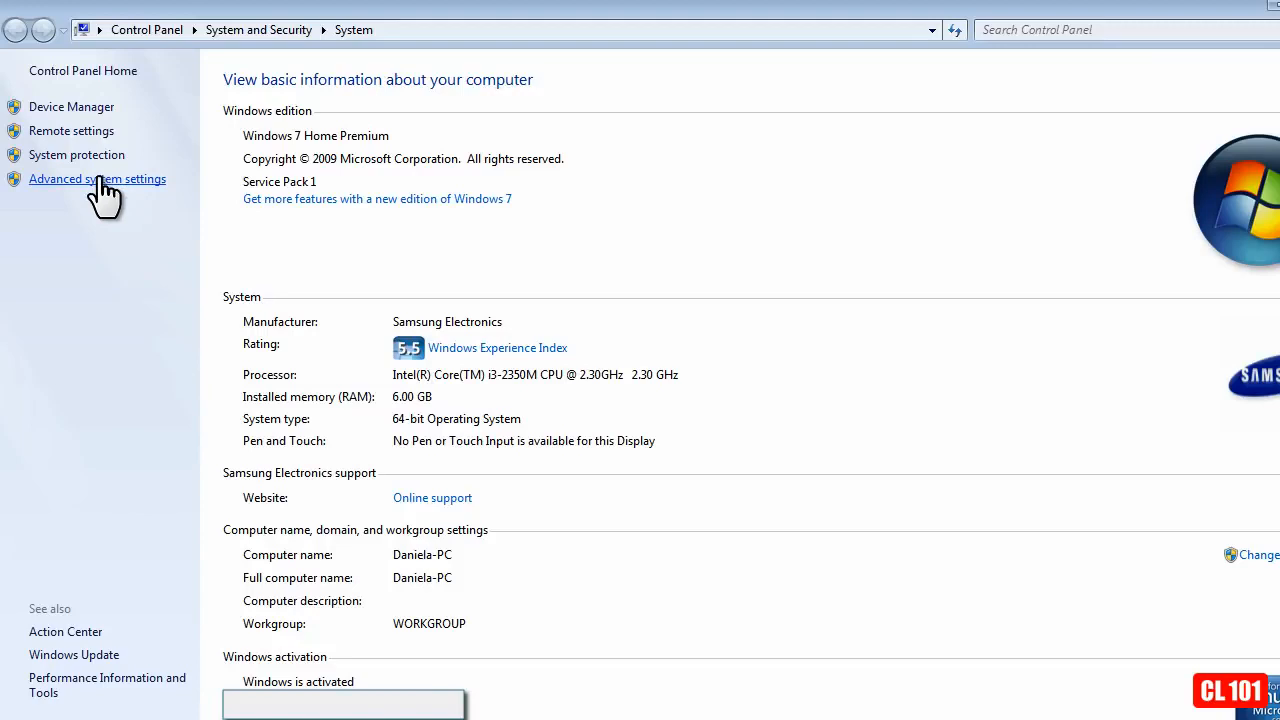
click(100, 182)
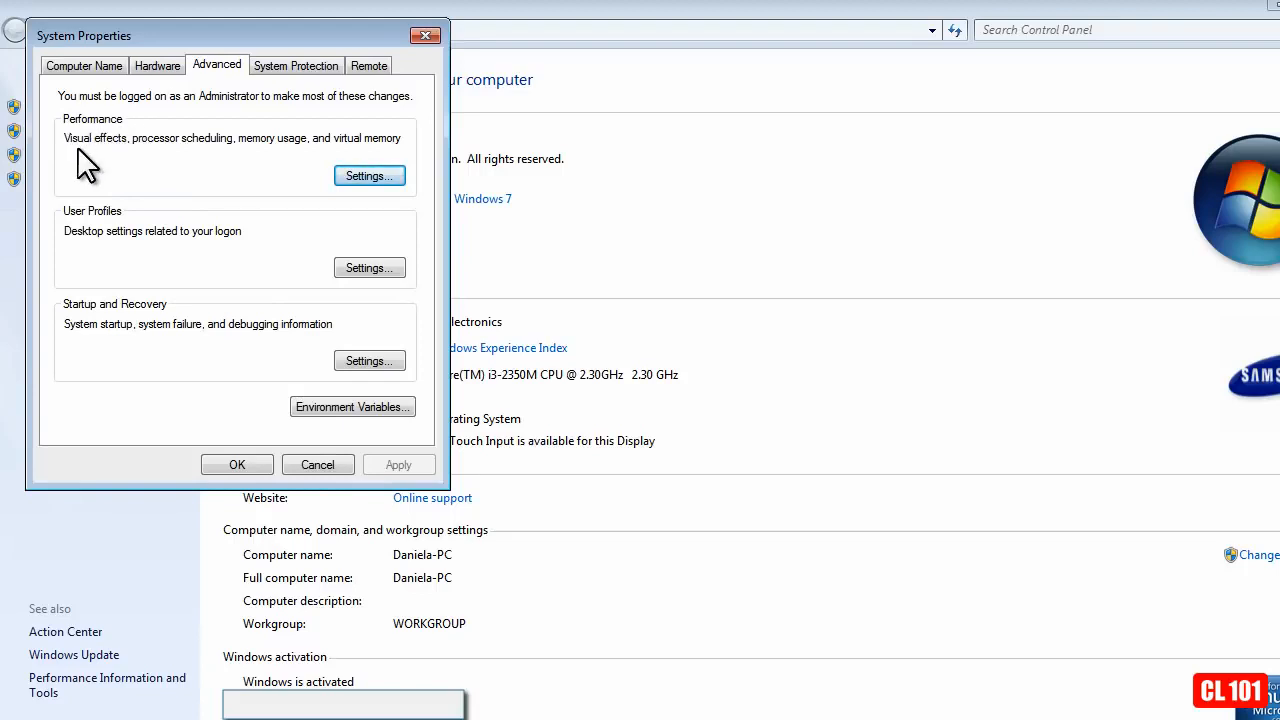
click(369, 176)
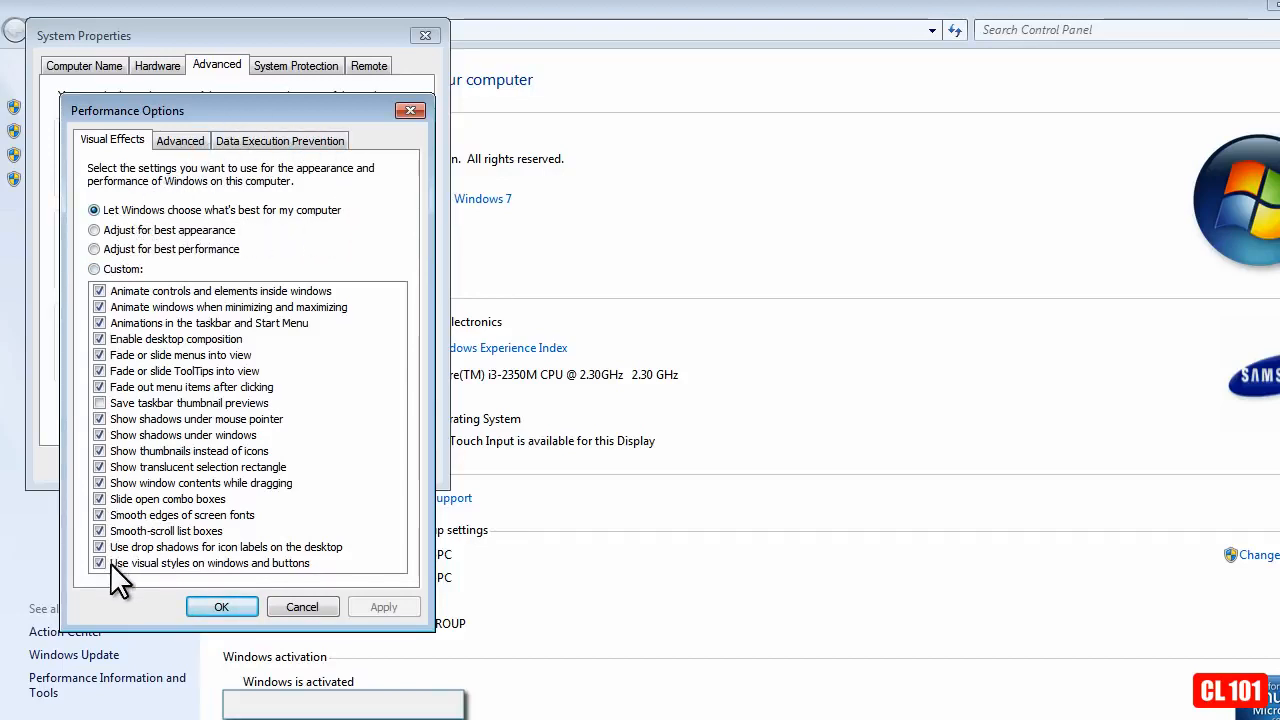
- Clear all visual effects for best performance, and custom-enable only window minimizing and maximizing animations and taskbar and Start Menu animations
click(91, 248)
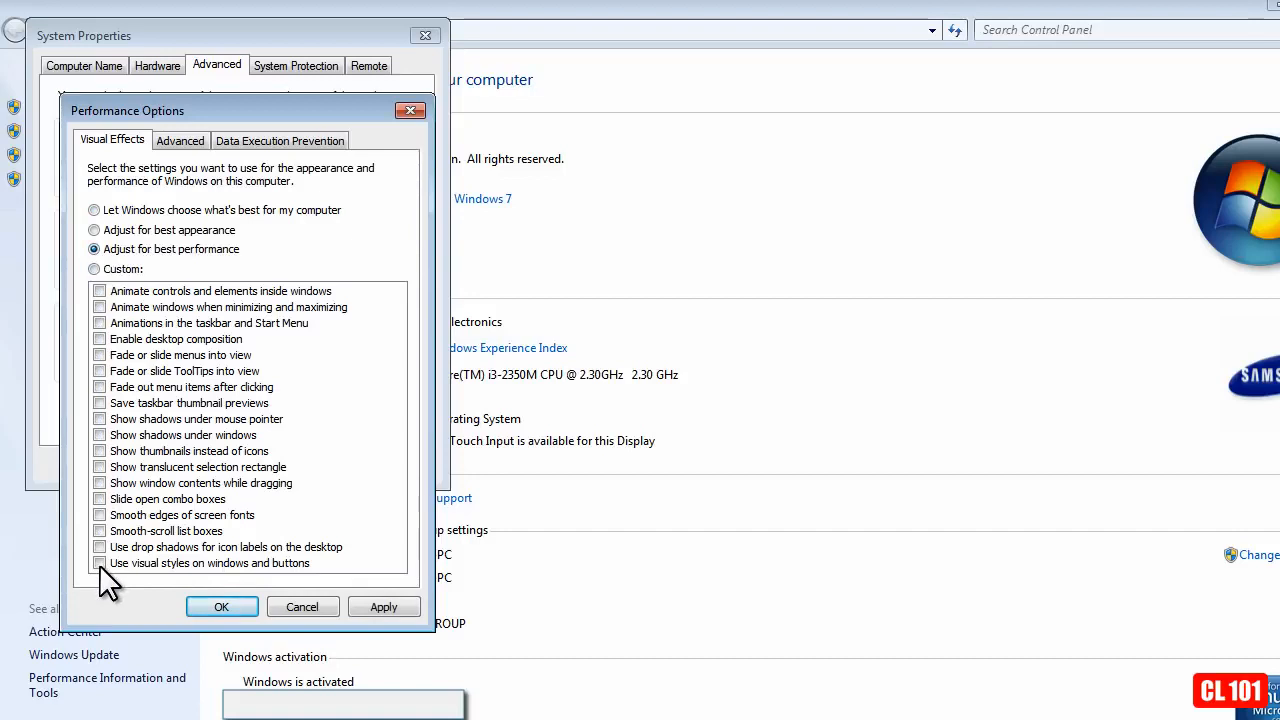
click(94, 269)
click(101, 308)
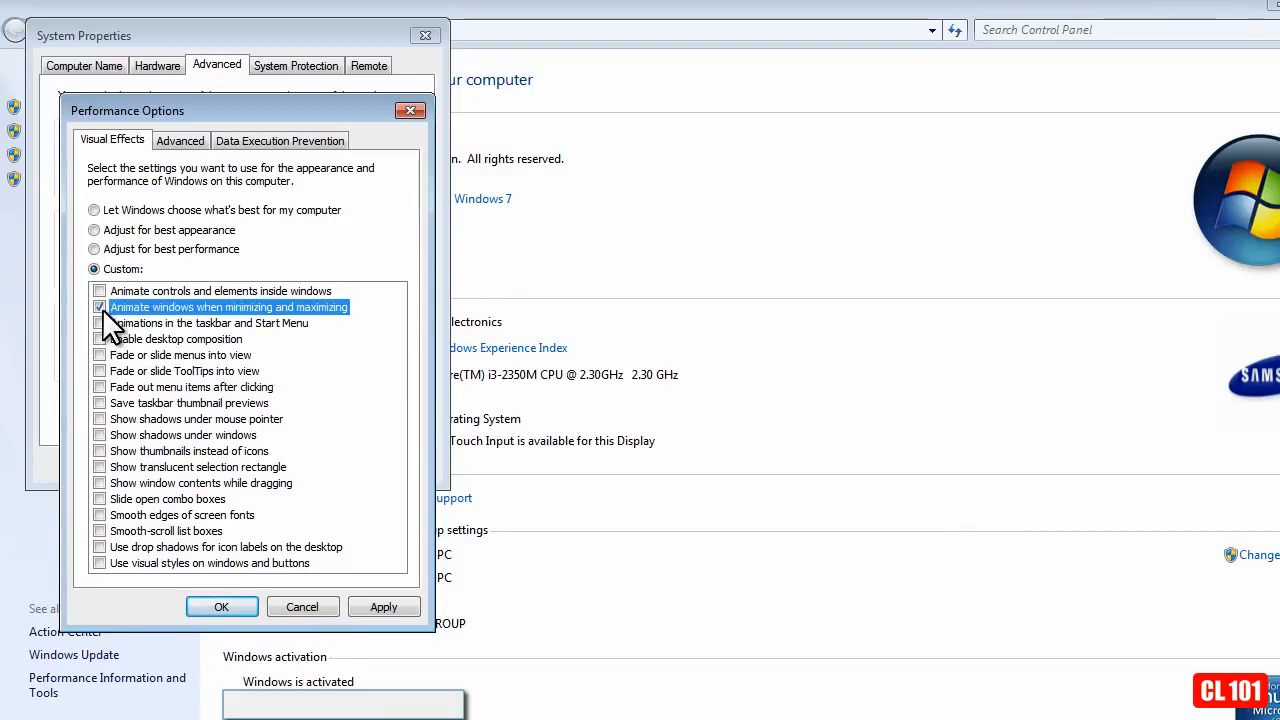
click(99, 323)
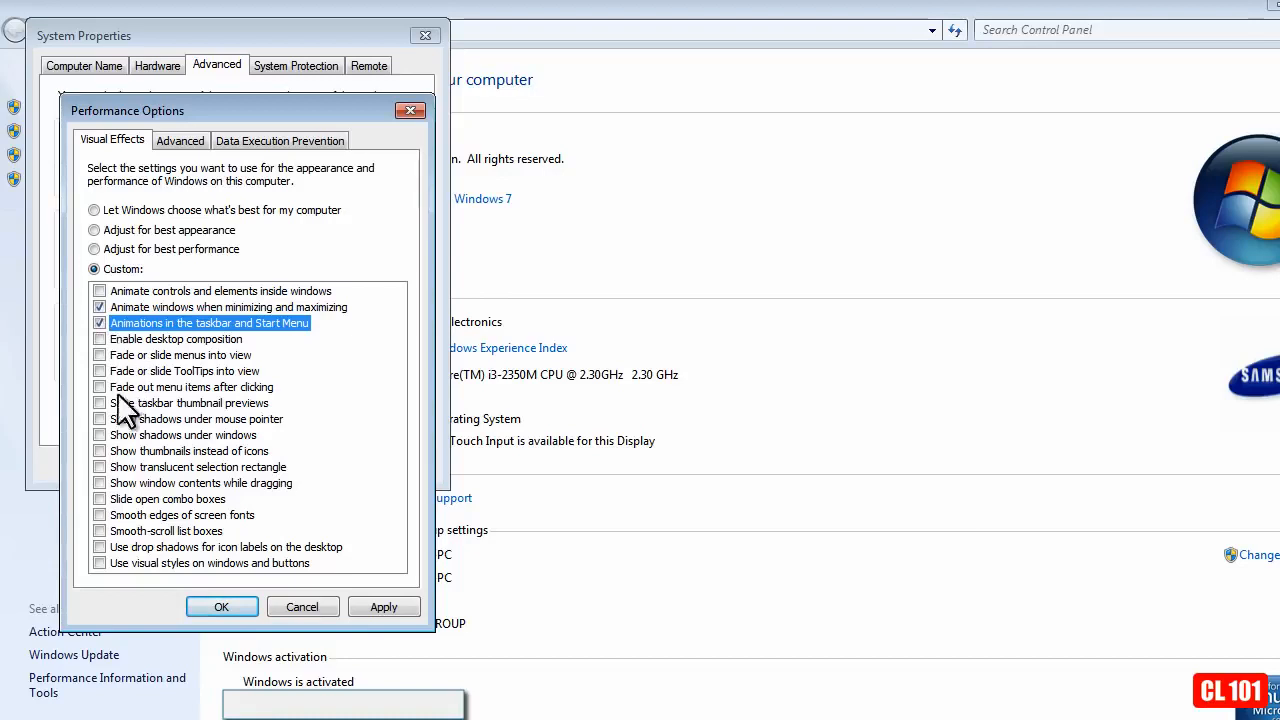
- Enable shadows under the mouse pointer and windows, visual styles on windows and buttons, and smooth-scroll list boxes, and apply the system settings
click(99, 419)
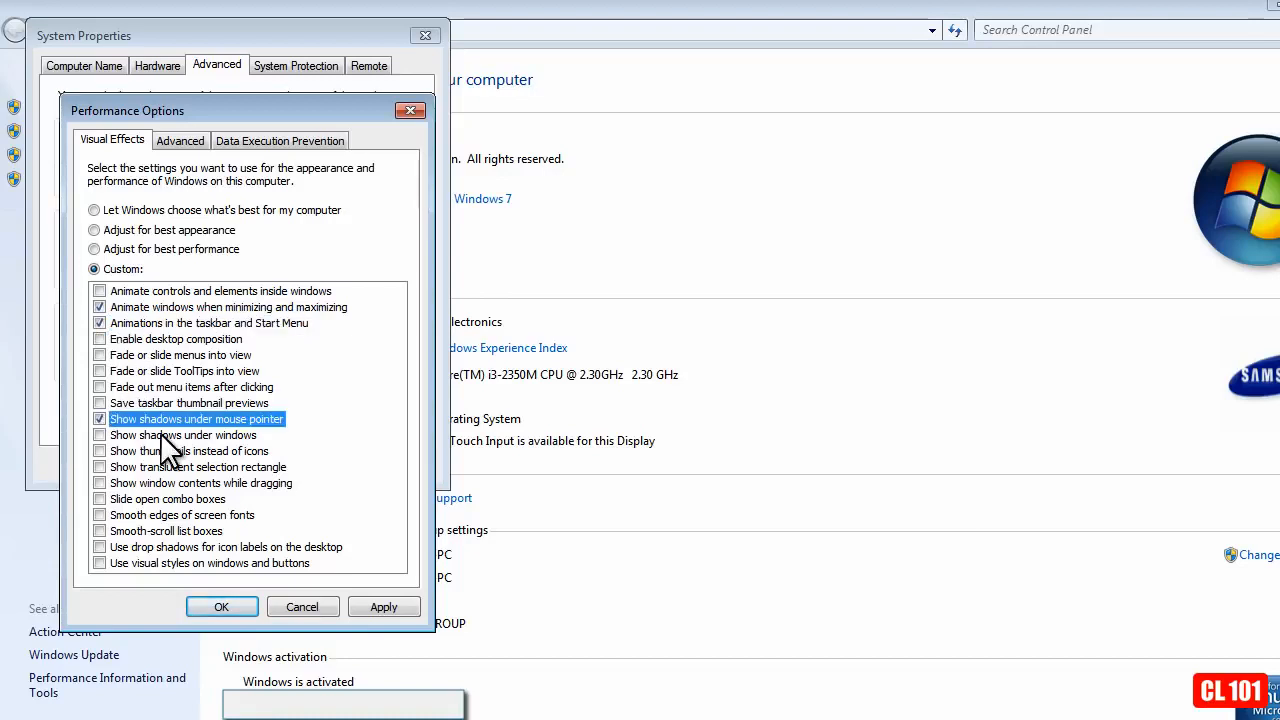
click(100, 436)
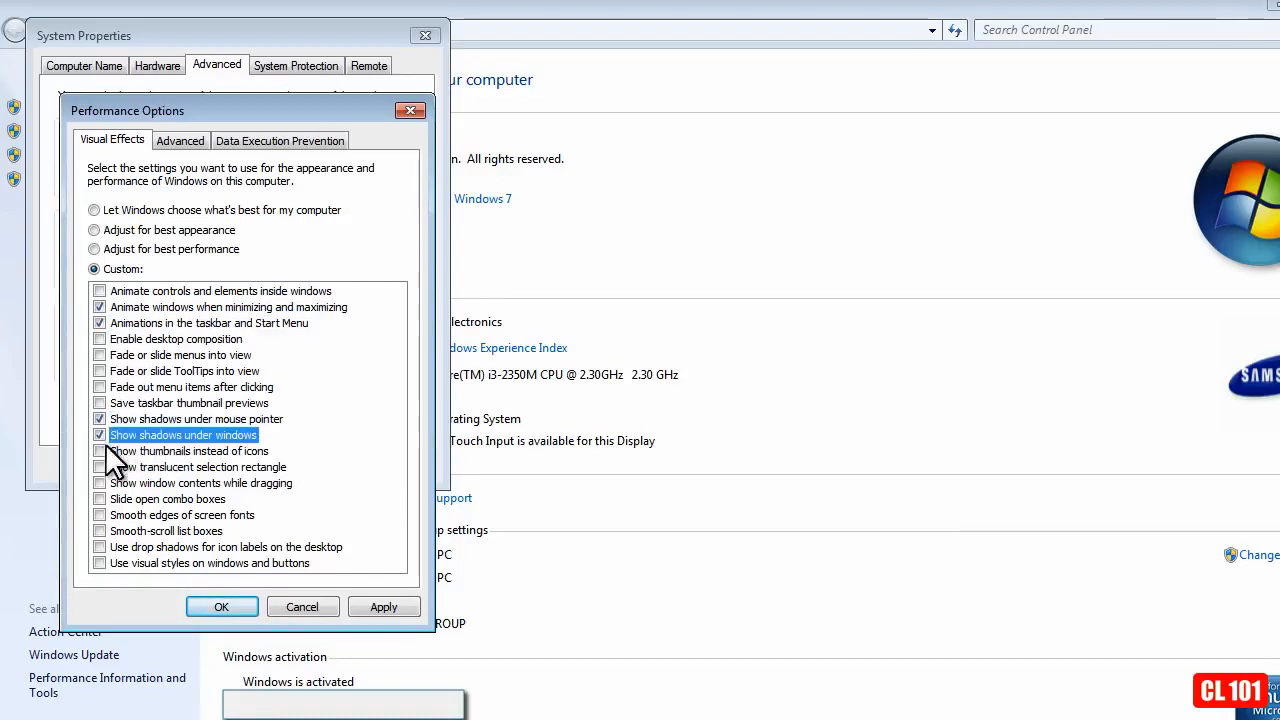
click(100, 563)
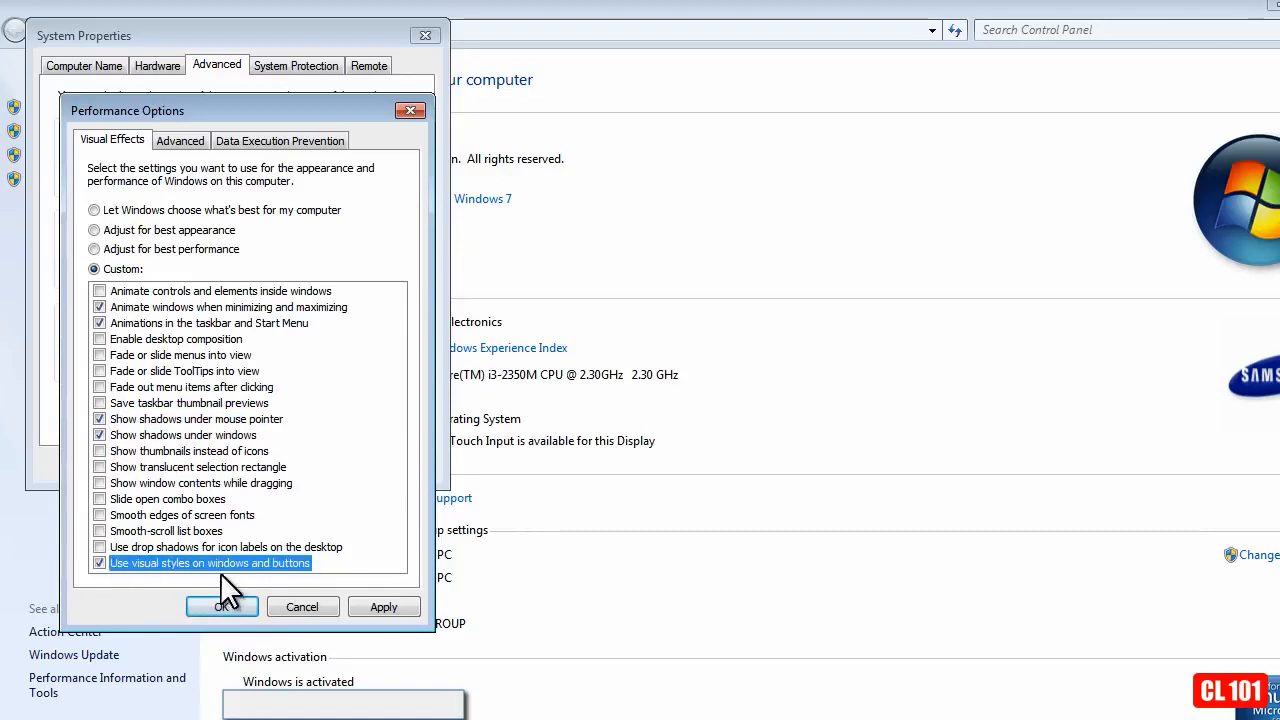
click(119, 531)
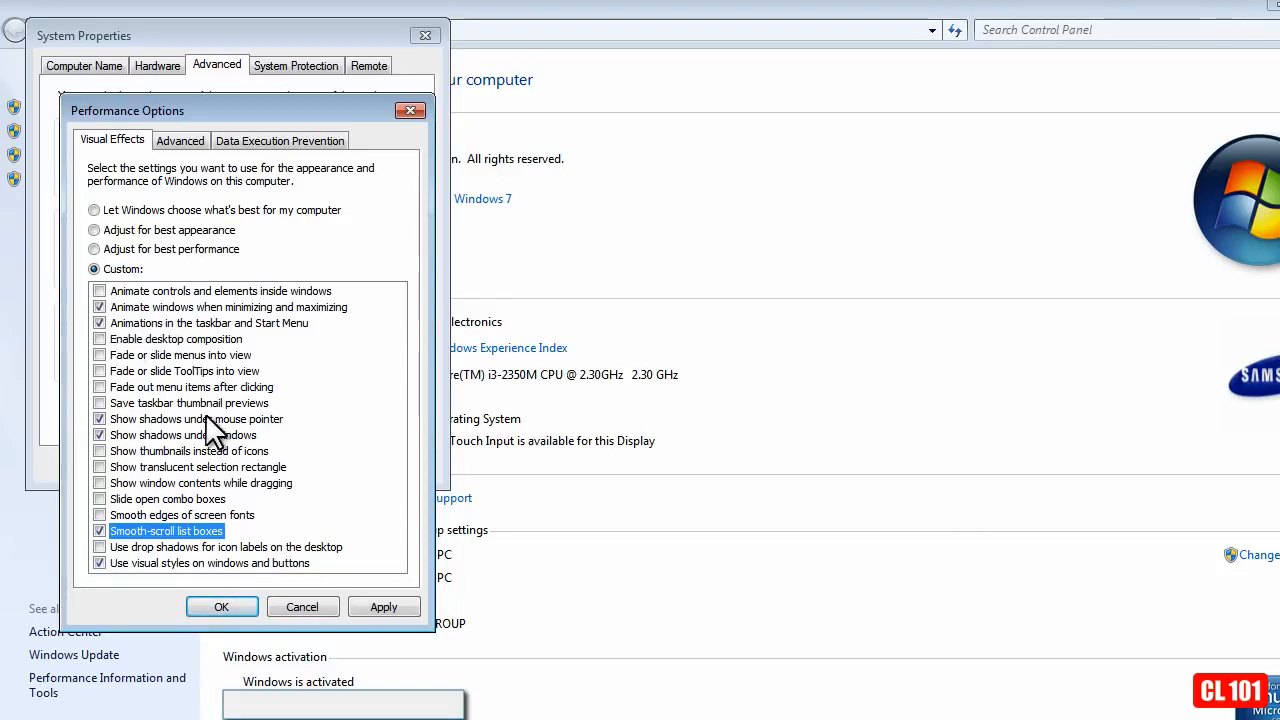
click(382, 604)
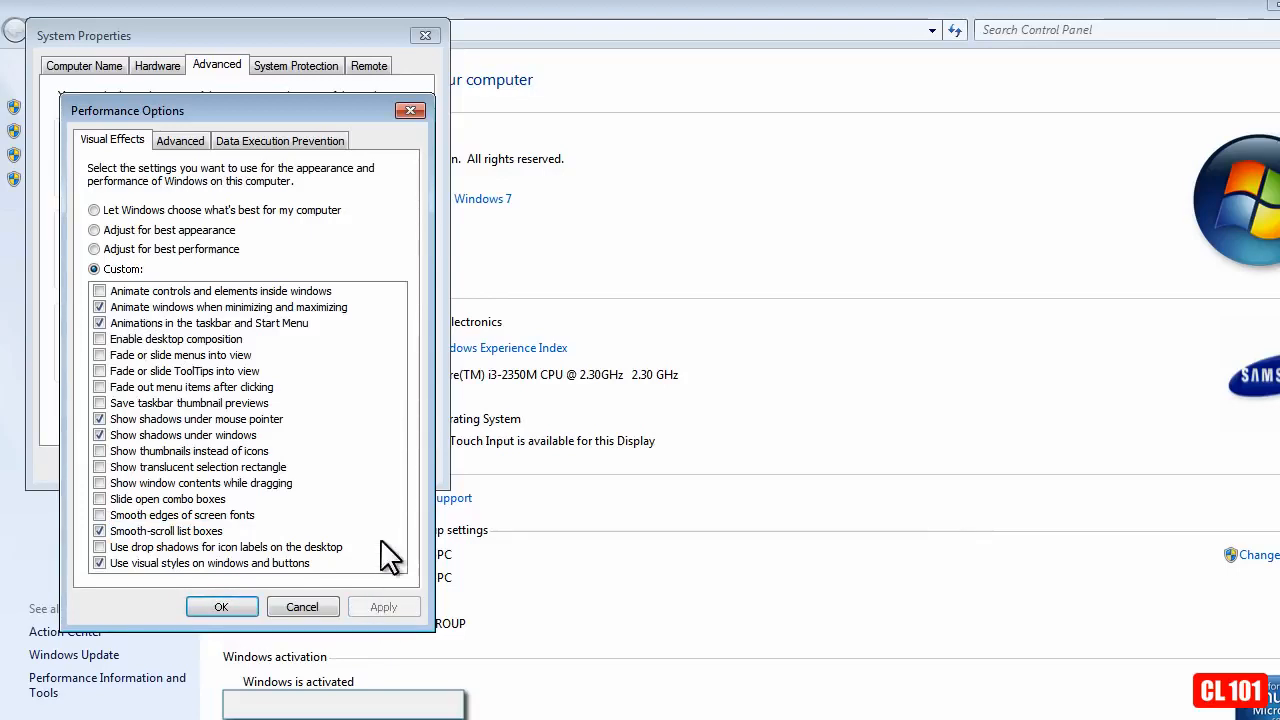
click(231, 606)
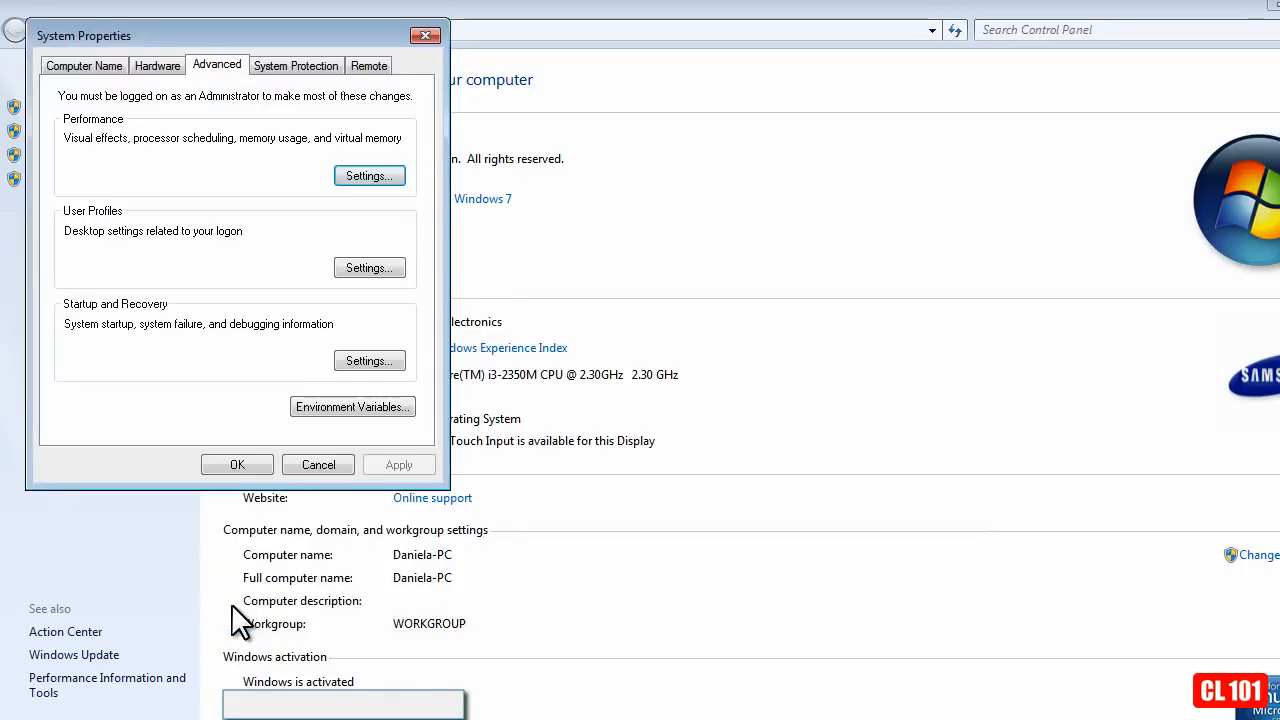
click(237, 463)
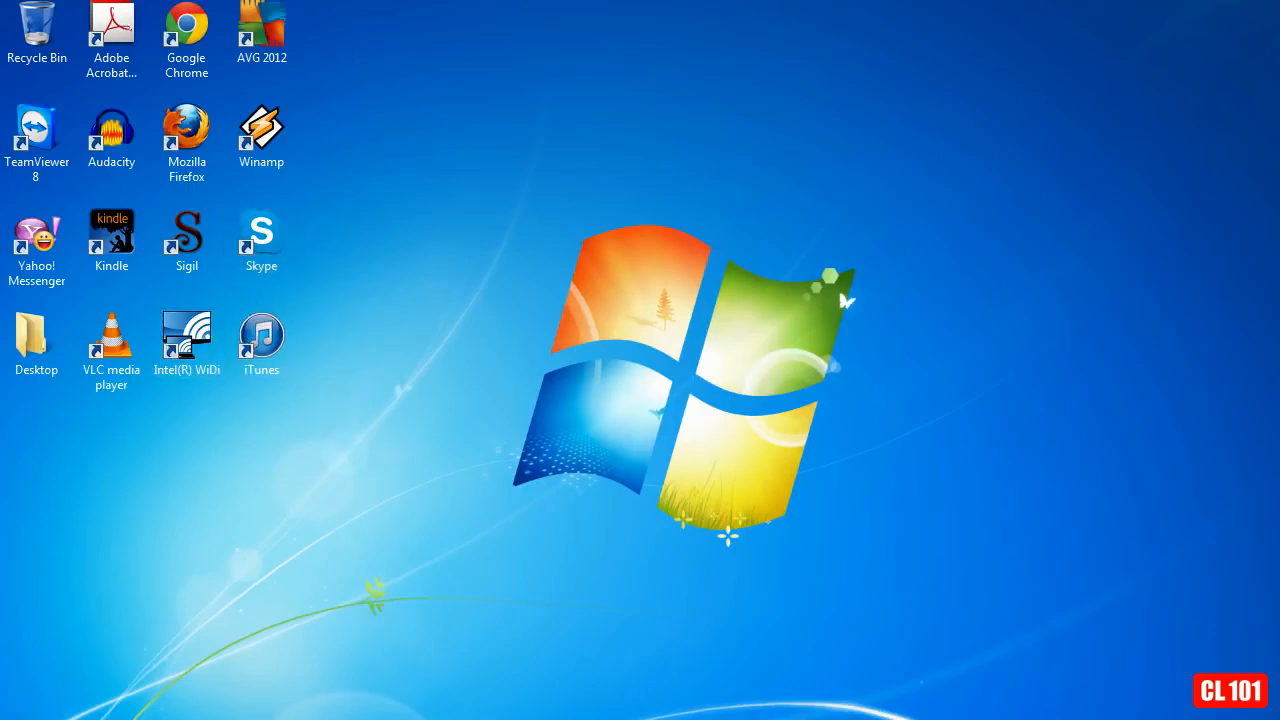
- Open Computer Management for this computer and display the list of Services under Services and Applications
click(30, 718)
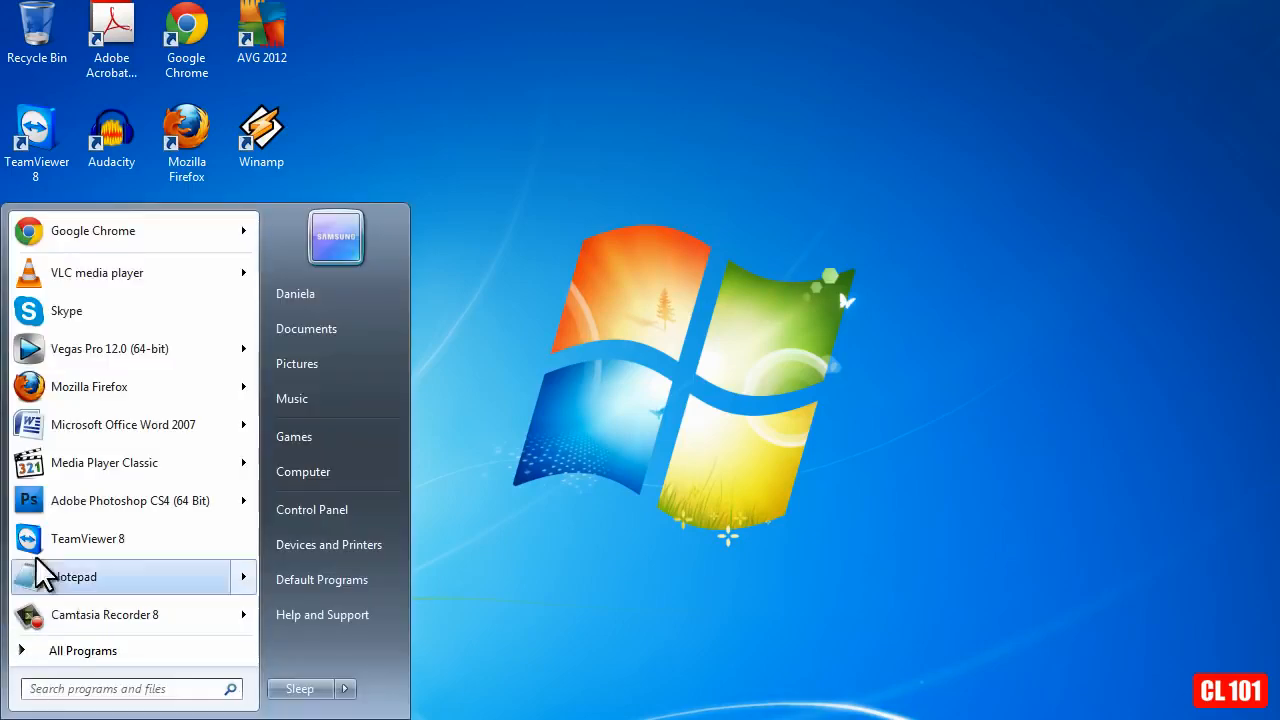
right_click(334, 482)
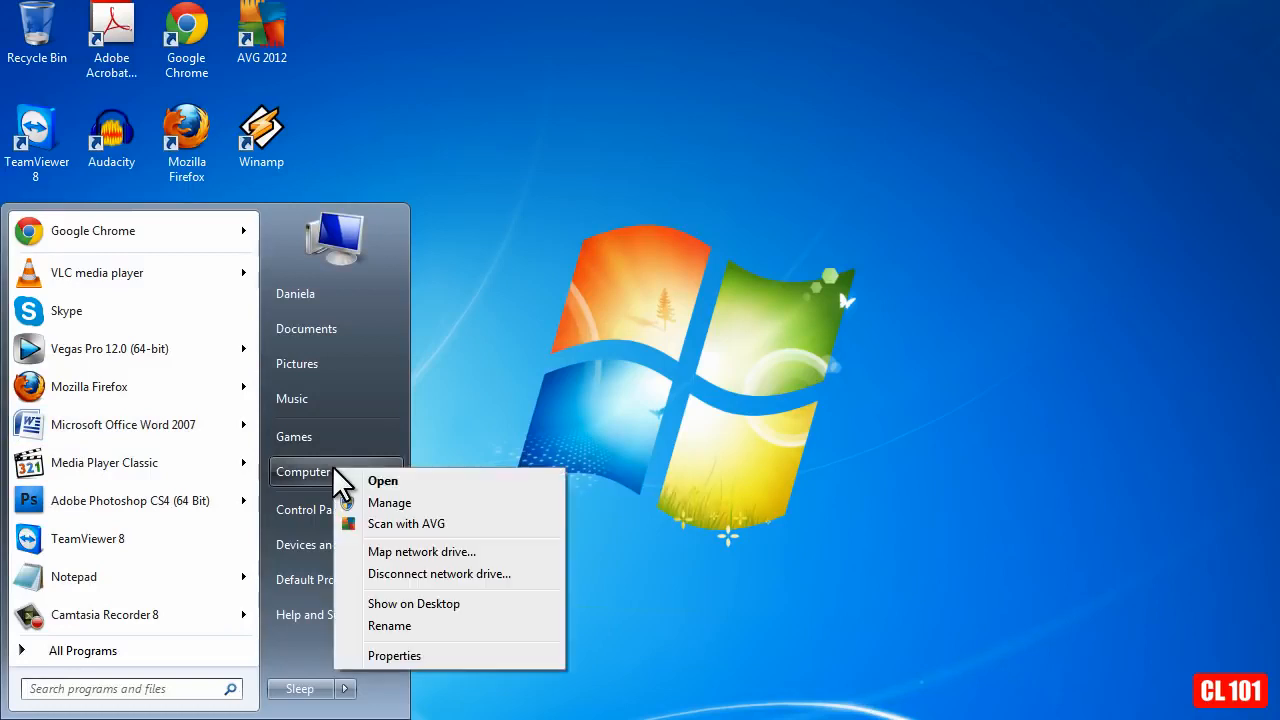
click(410, 503)
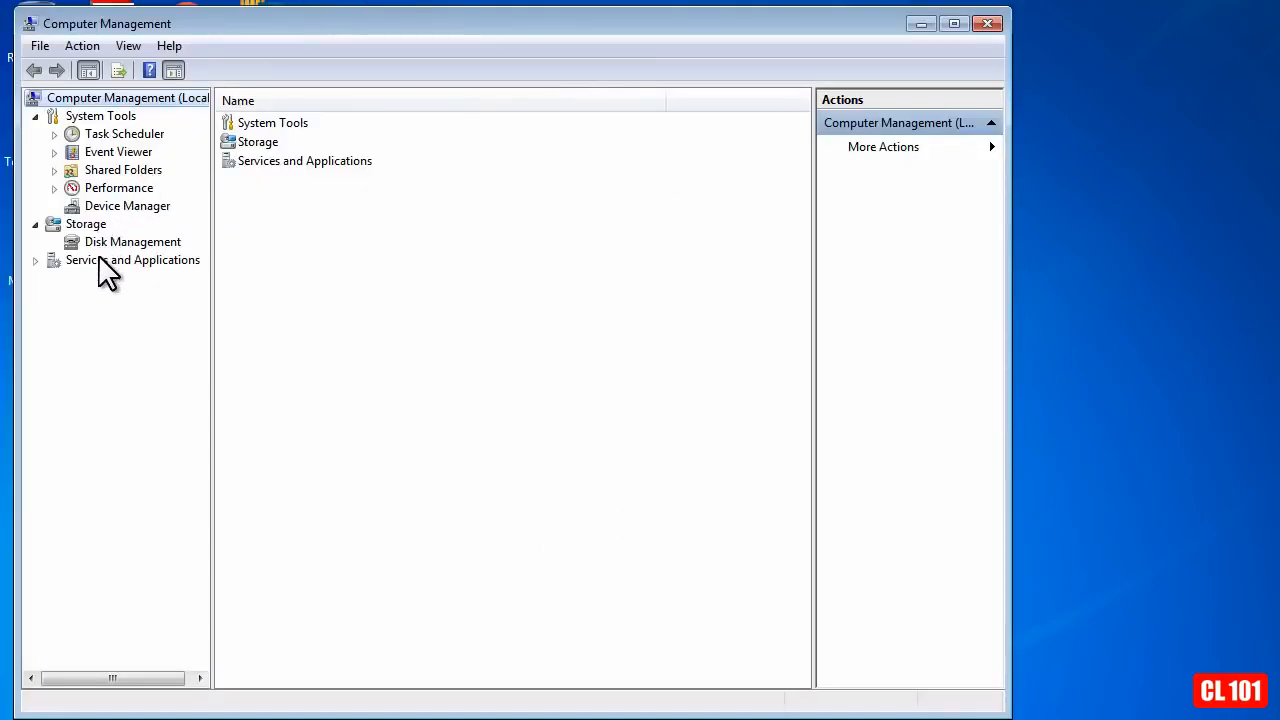
double_click(167, 258)
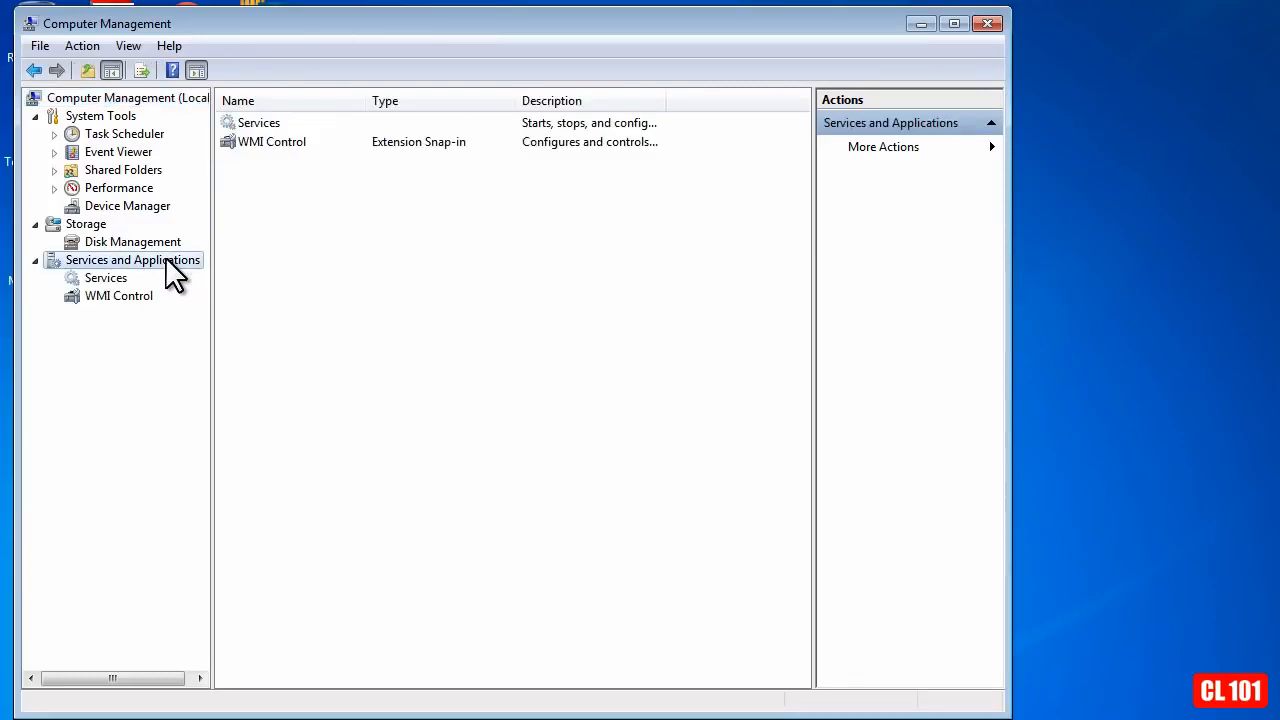
click(102, 278)
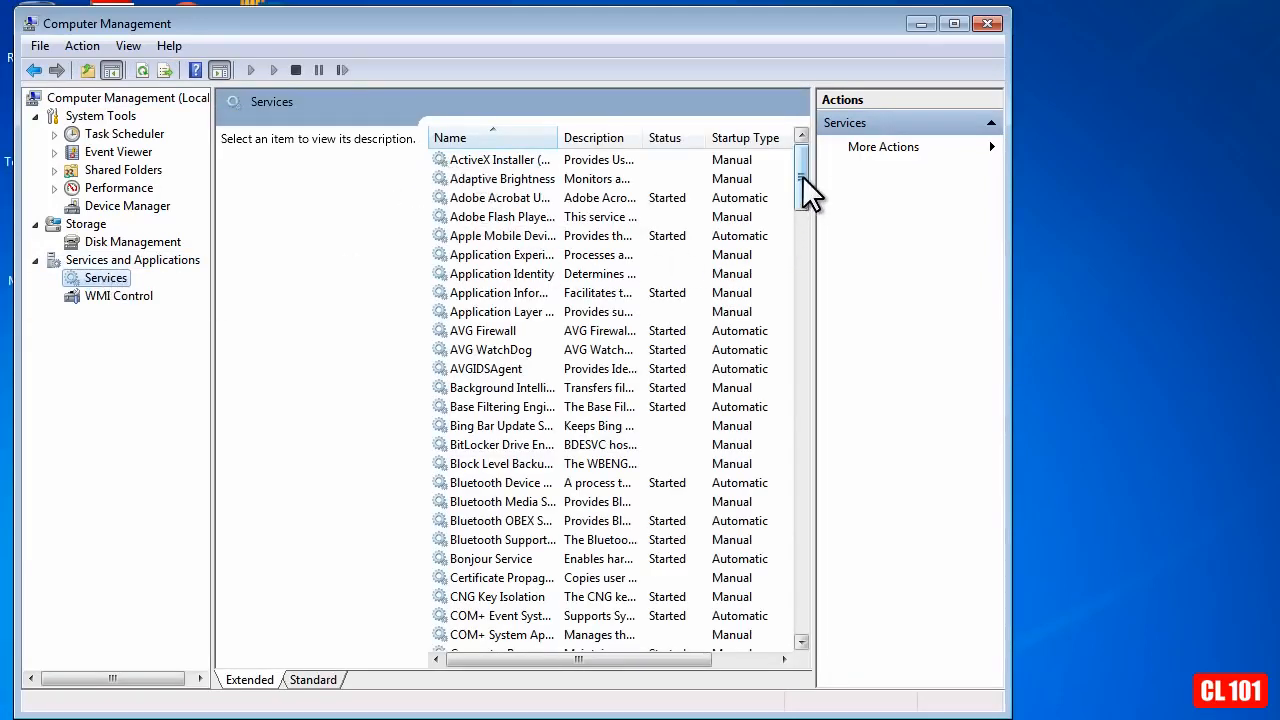
- Find the Windows Search service in the services list and open its properties
drag(801, 173, 833, 581)
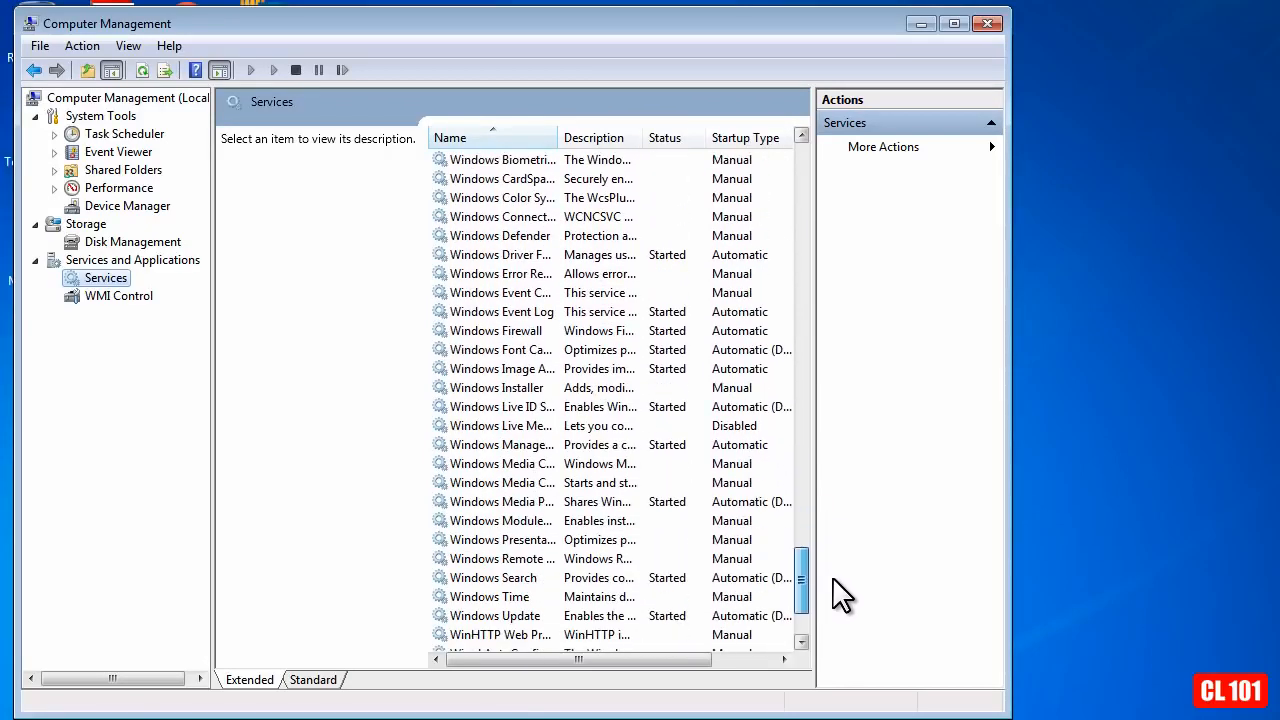
click(530, 578)
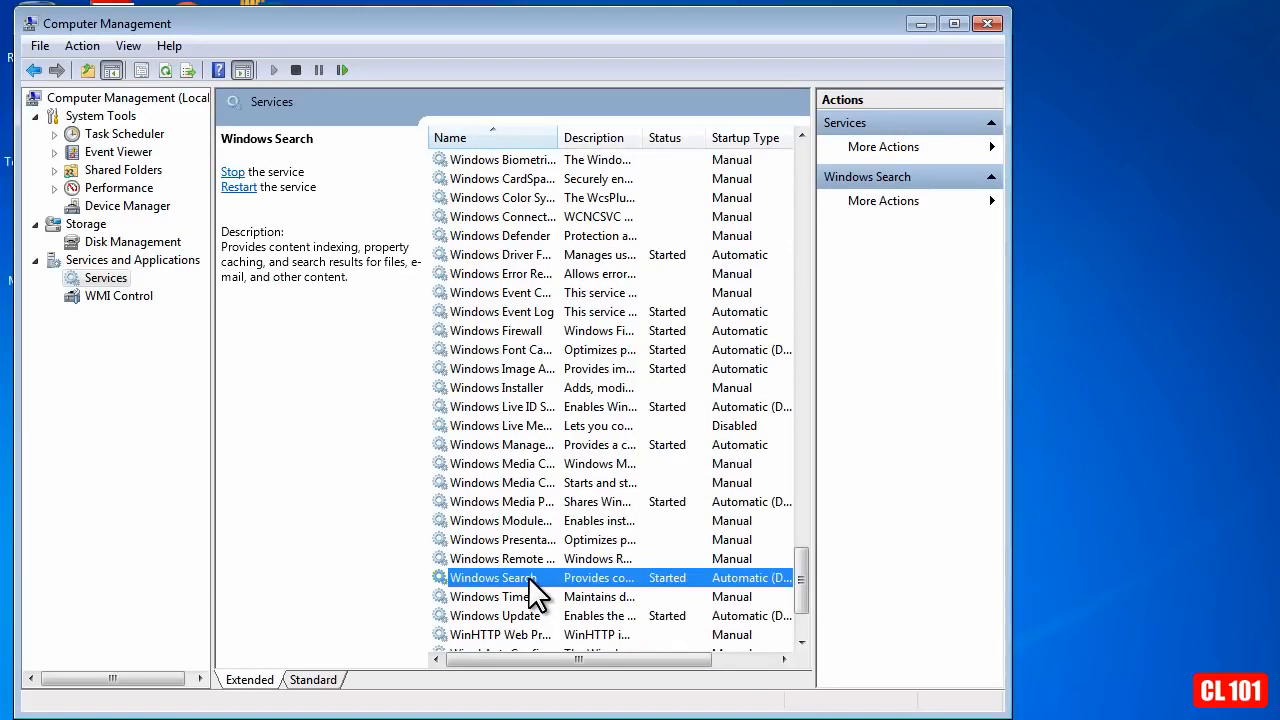
double_click(528, 577)
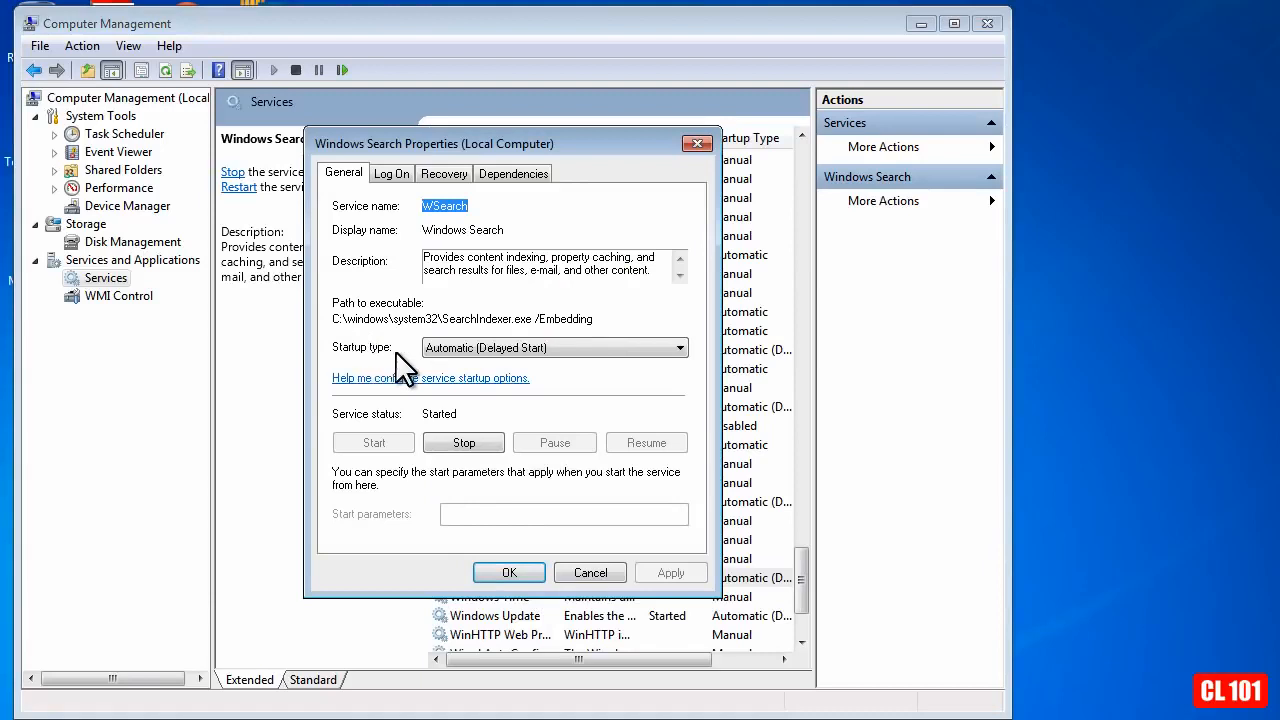
- Set the Windows Search service's startup type to Disabled, apply the change, and close Computer Management
click(684, 349)
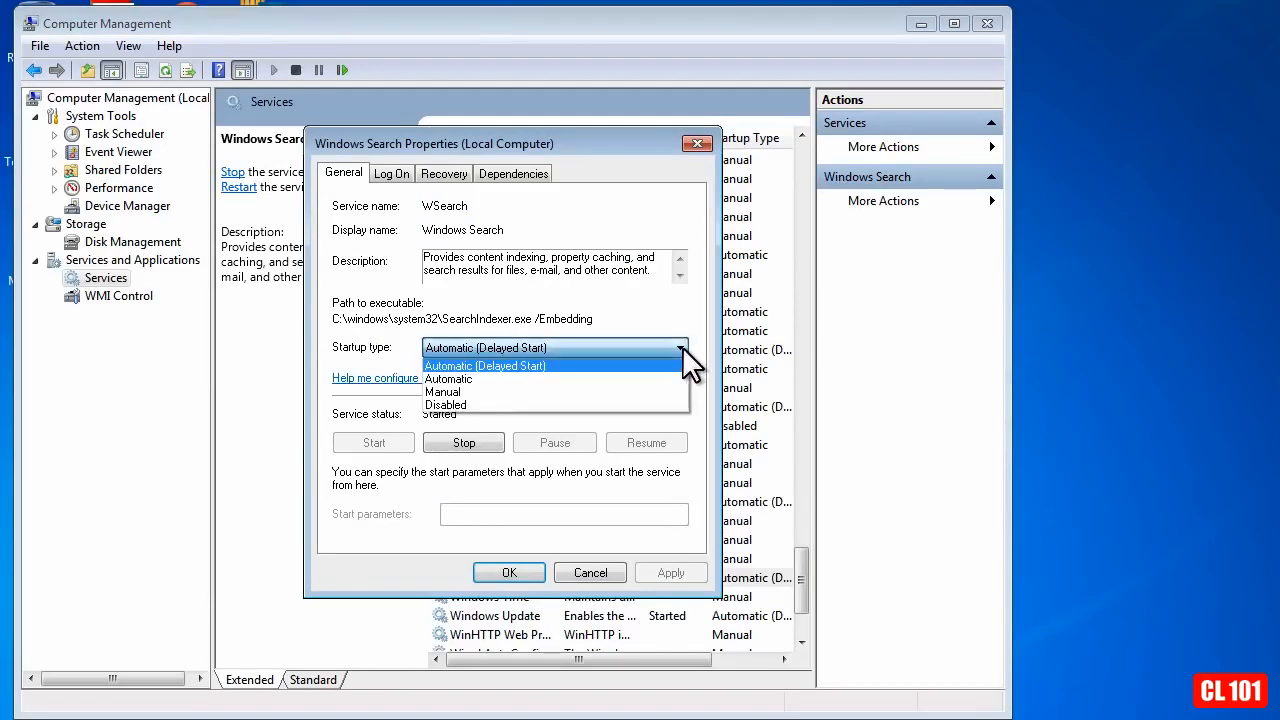
click(557, 404)
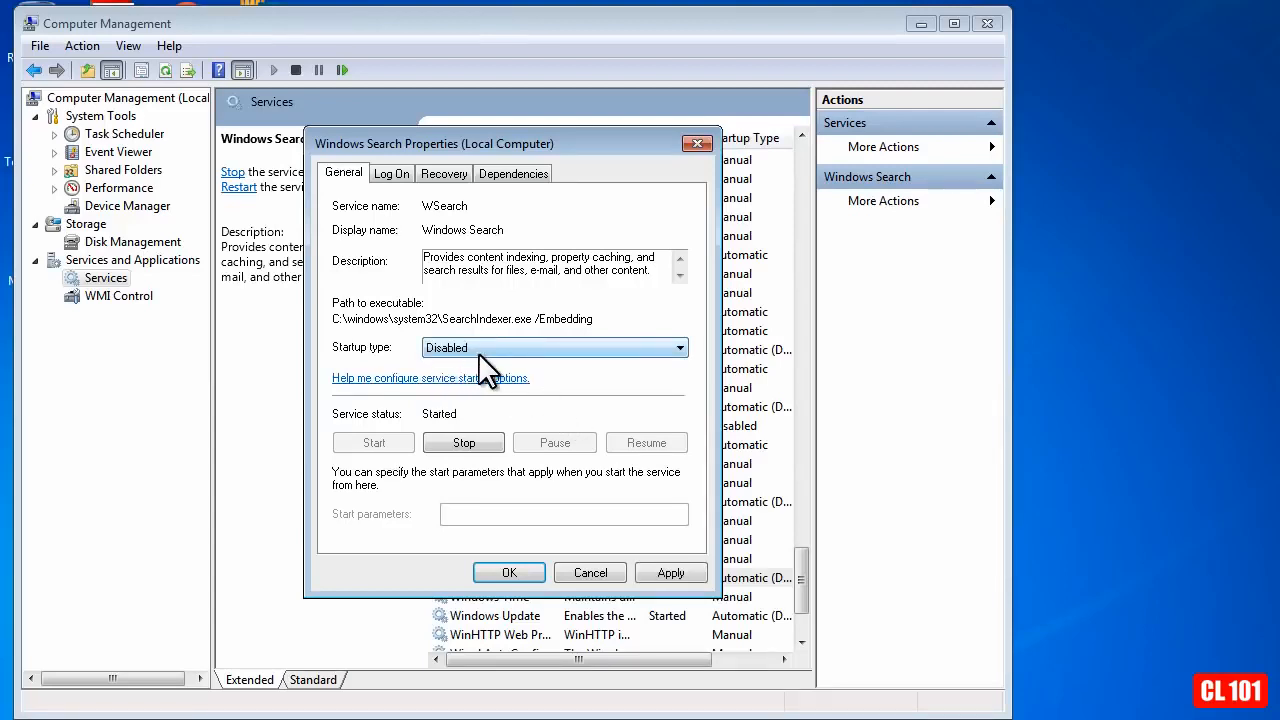
click(671, 570)
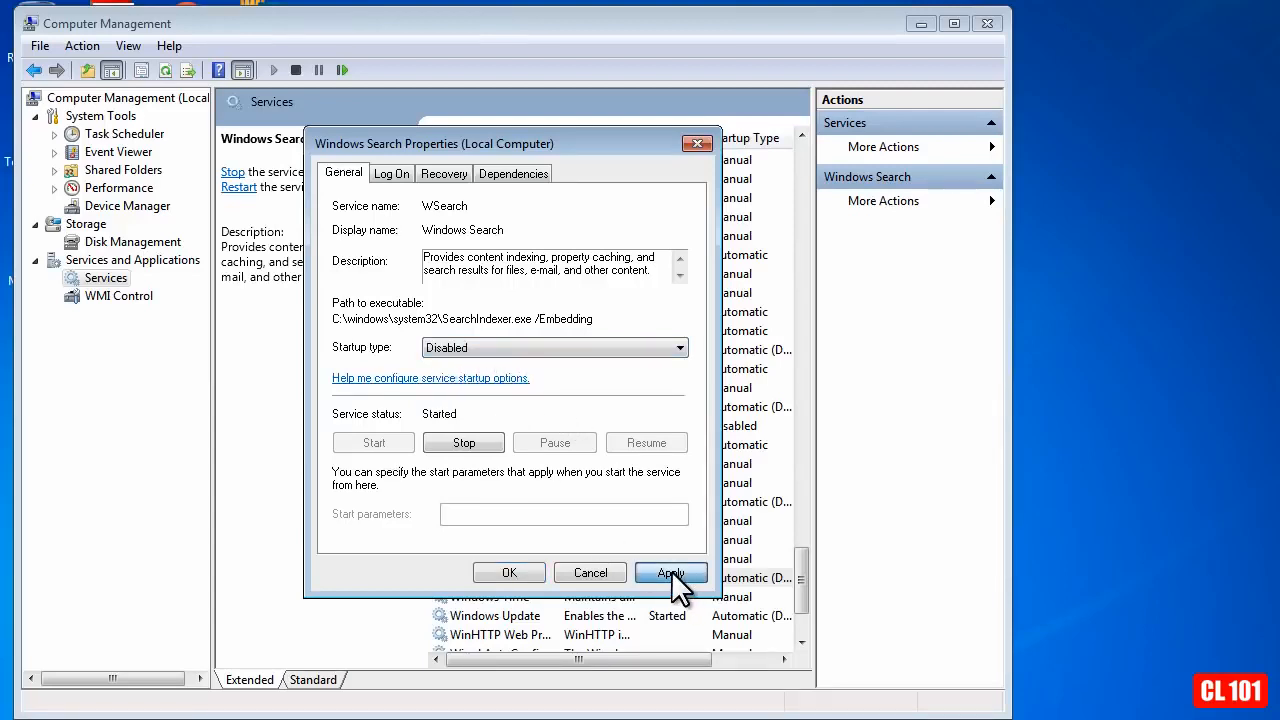
click(509, 573)
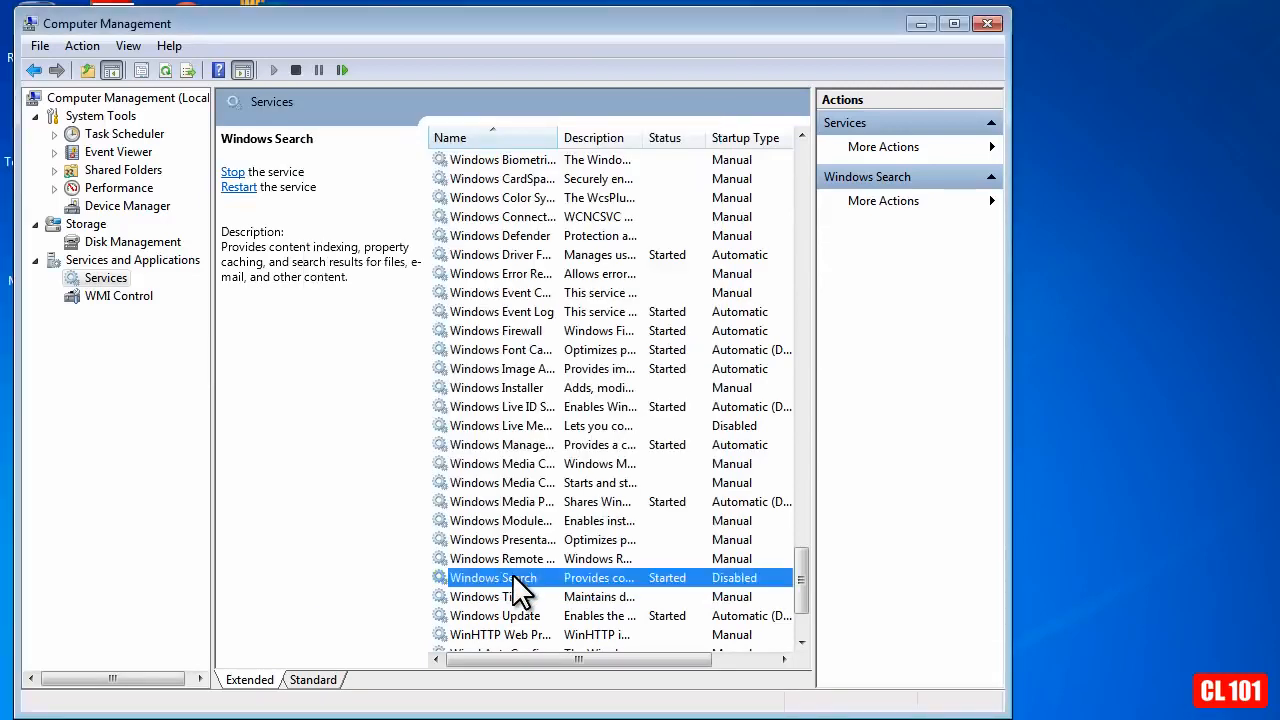
click(990, 22)
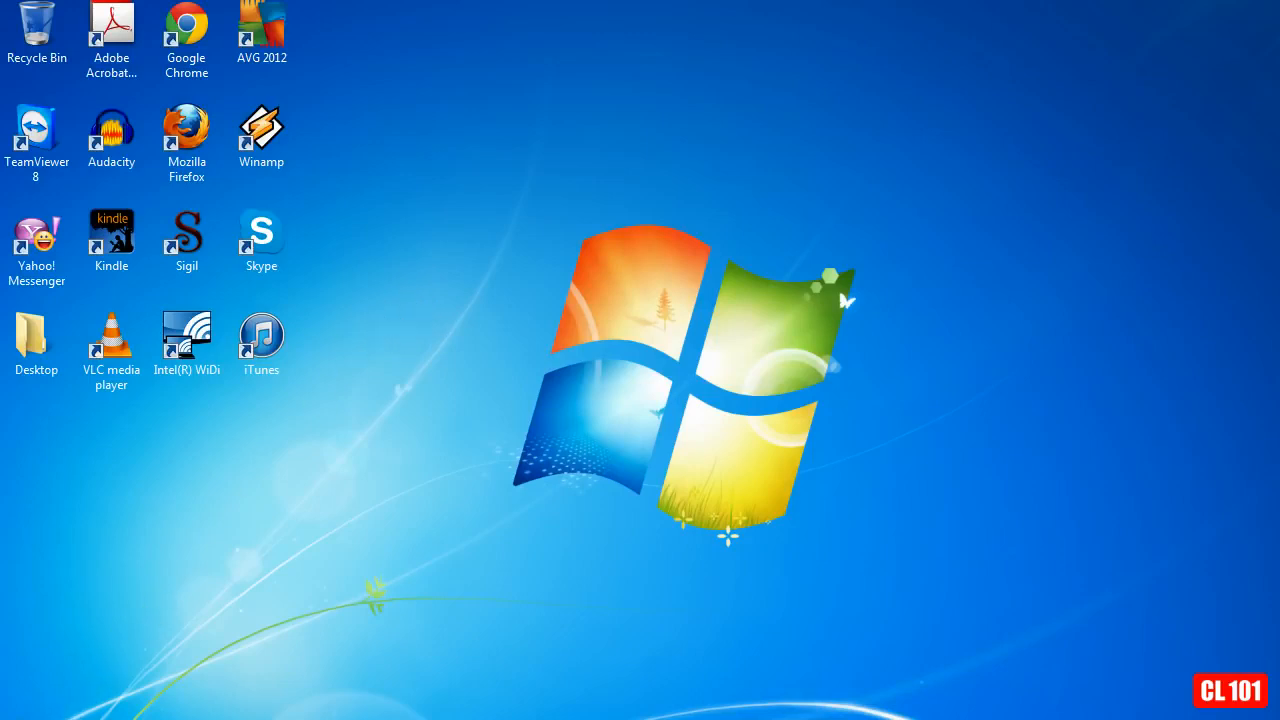
- Open the Control Panel's Programs category and bring up the settings for turning Windows features on or off
click(25, 714)
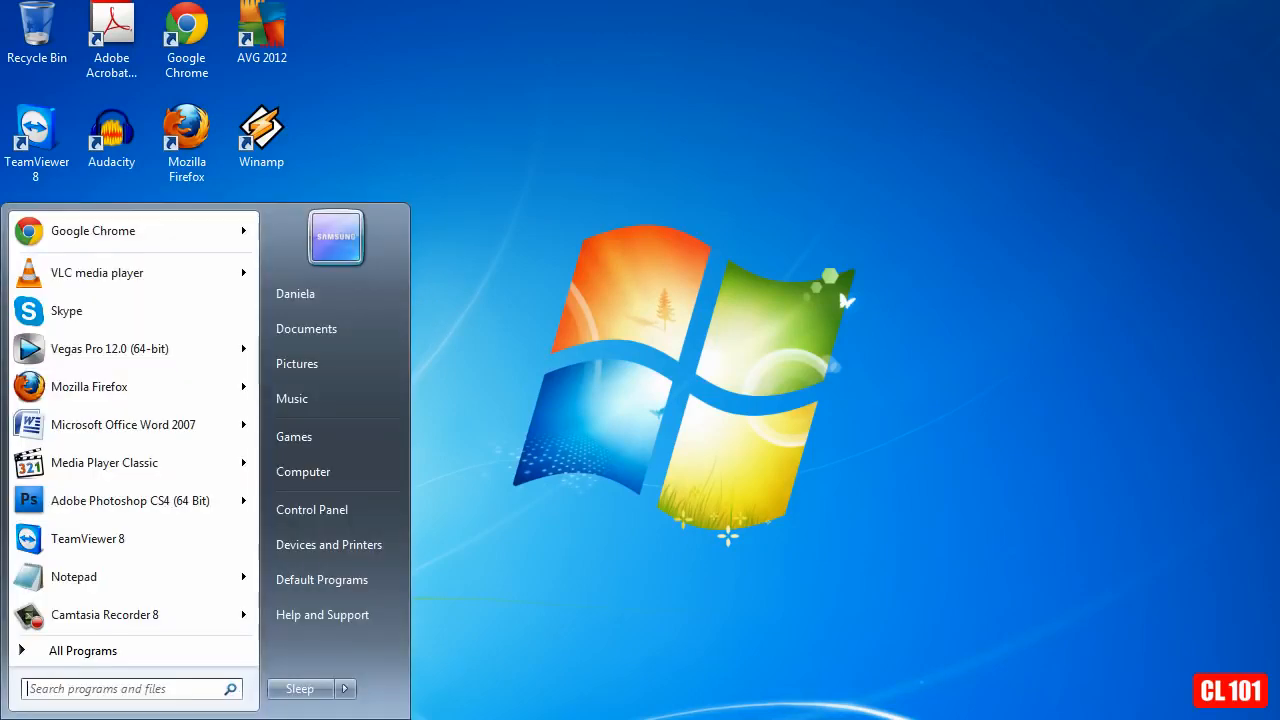
click(347, 507)
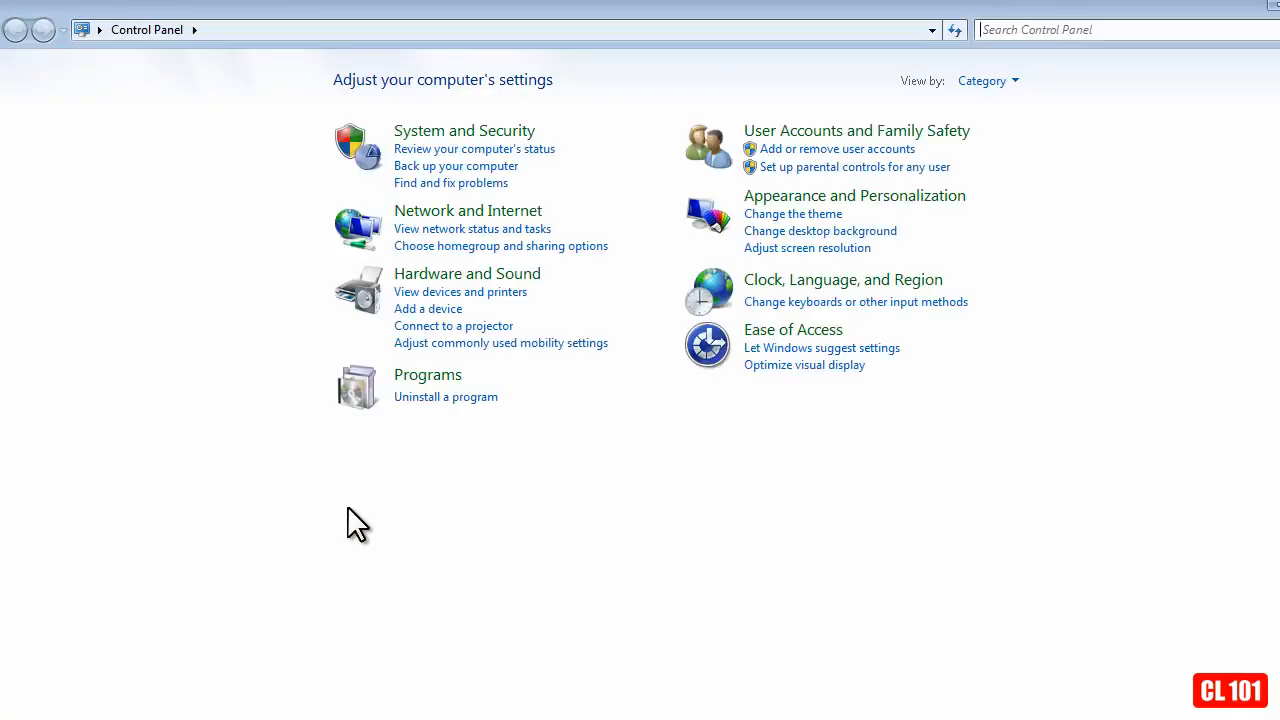
click(434, 375)
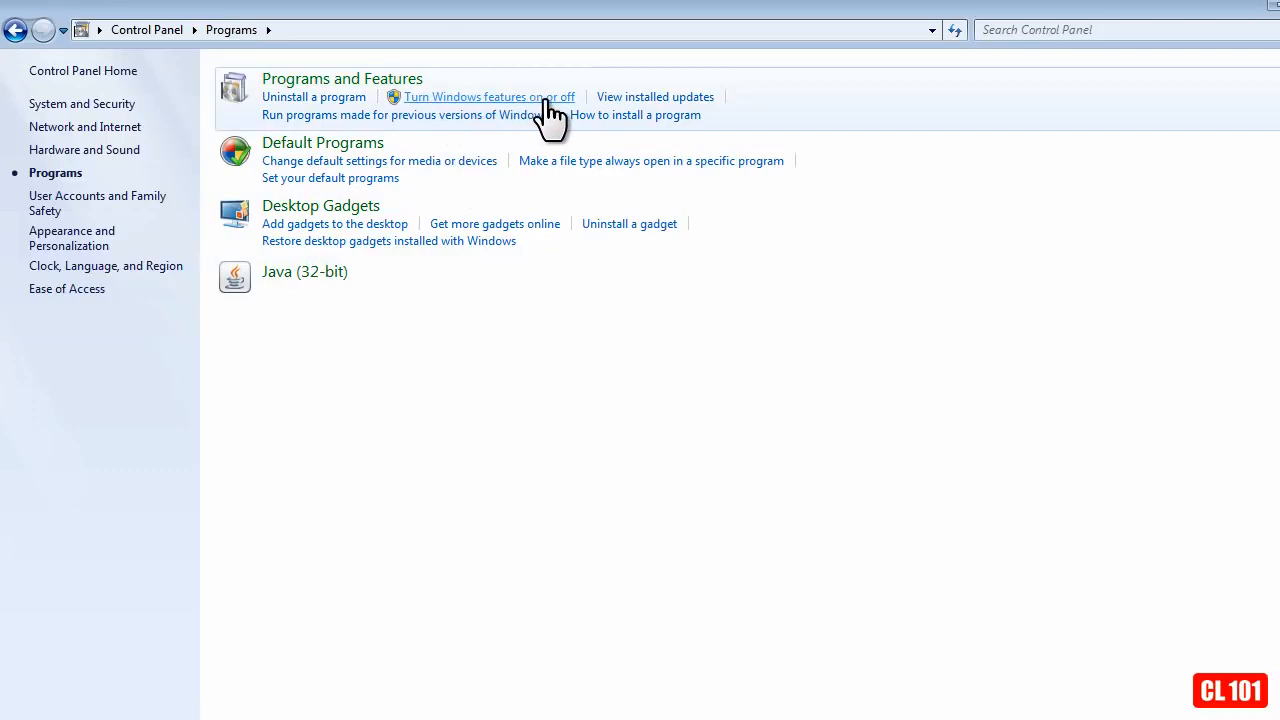
click(495, 97)
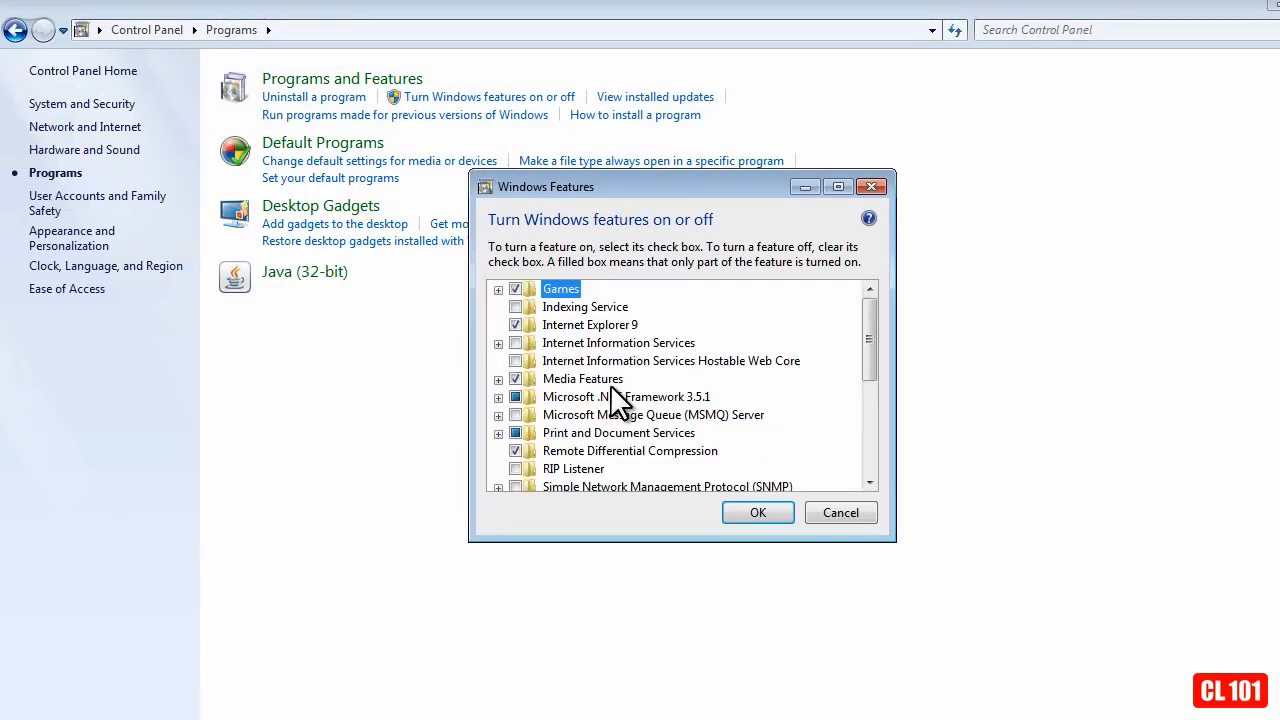
- Turn off the Games and Internet Explorer 9 Windows features, and apply the feature changes
click(498, 289)
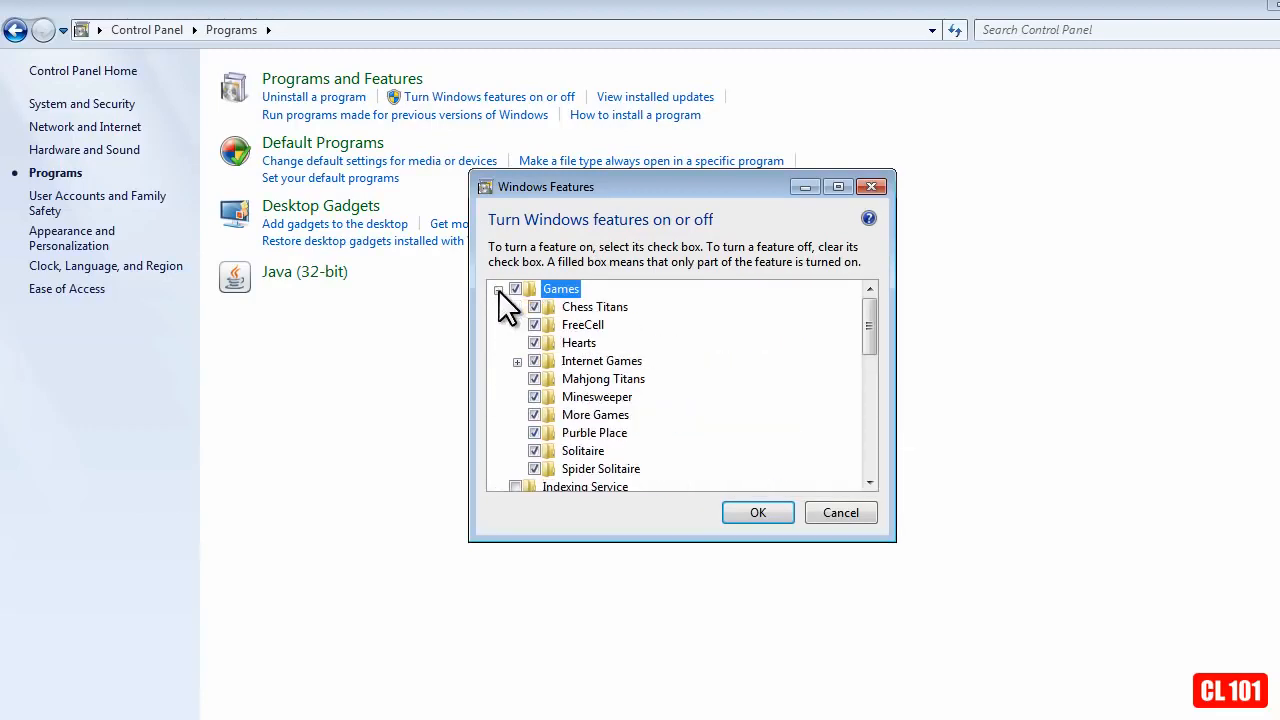
click(498, 289)
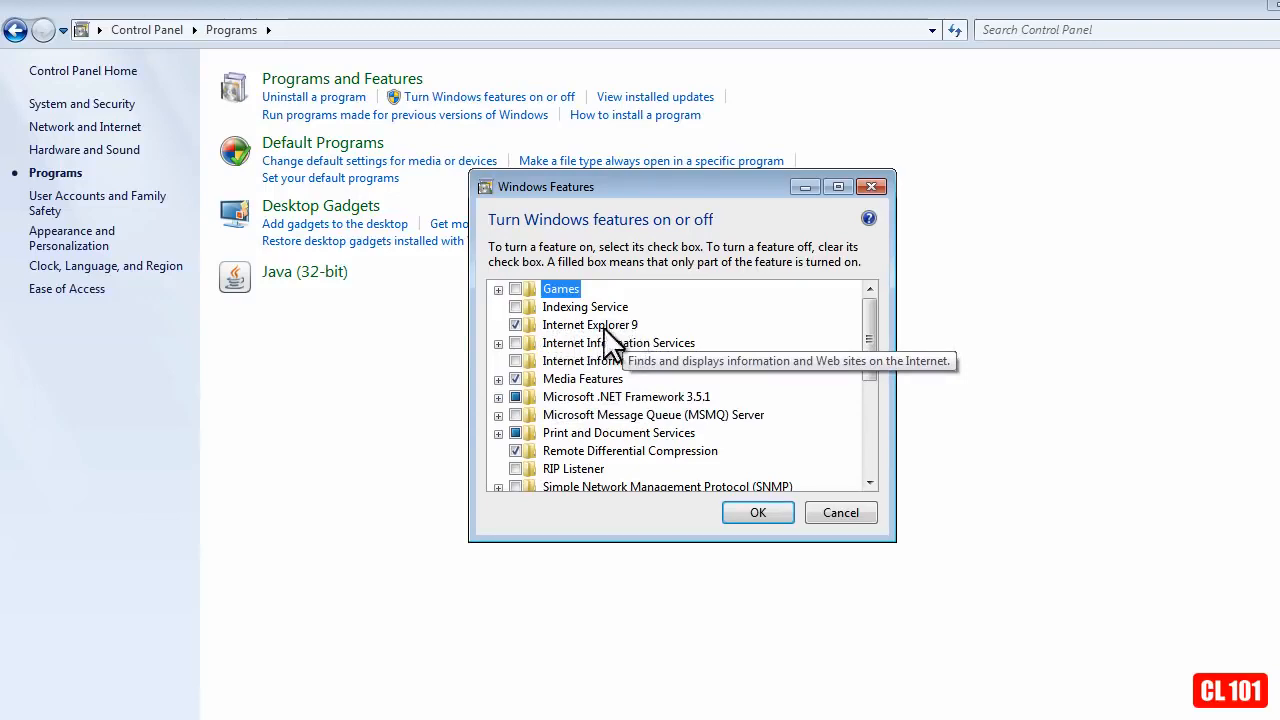
click(516, 325)
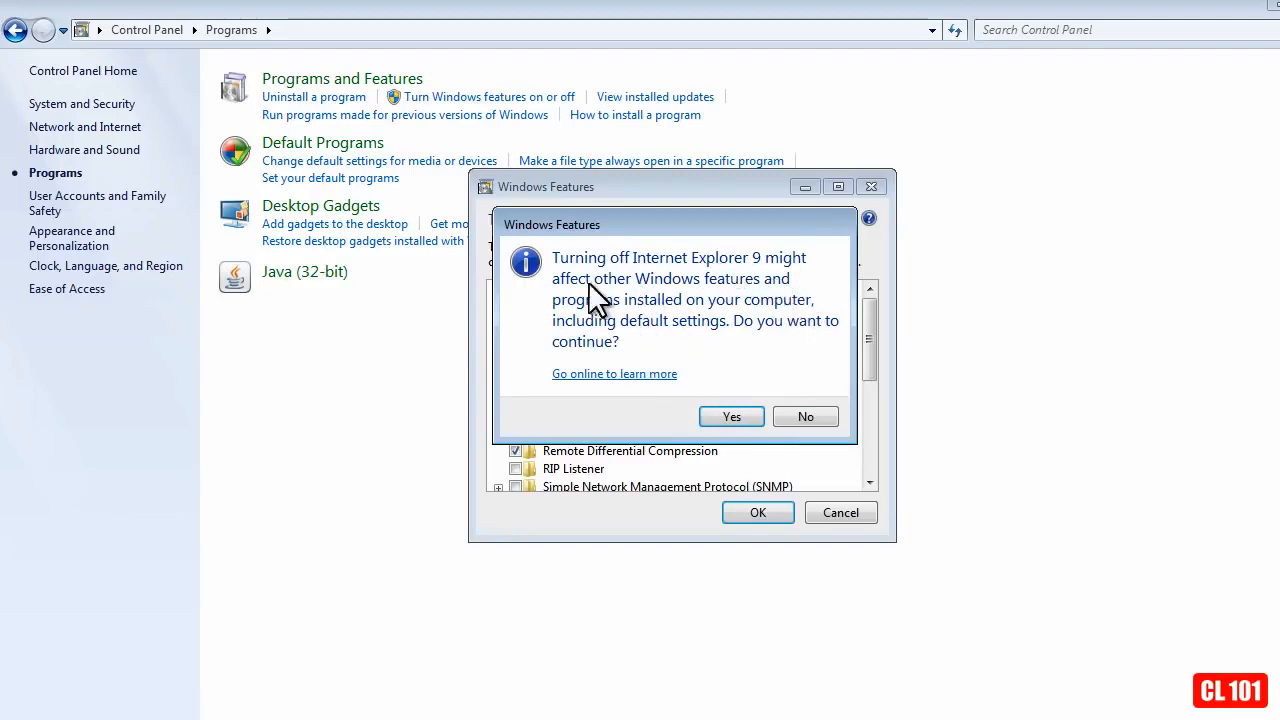
click(731, 417)
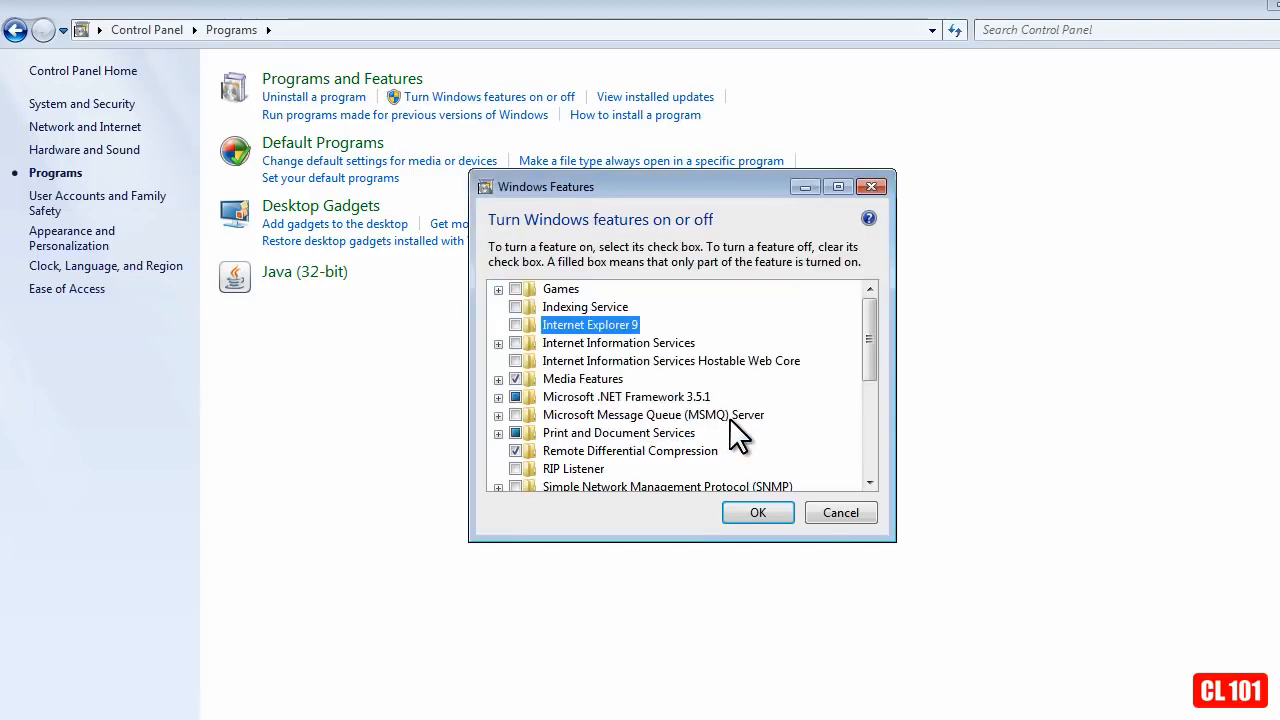
click(752, 513)
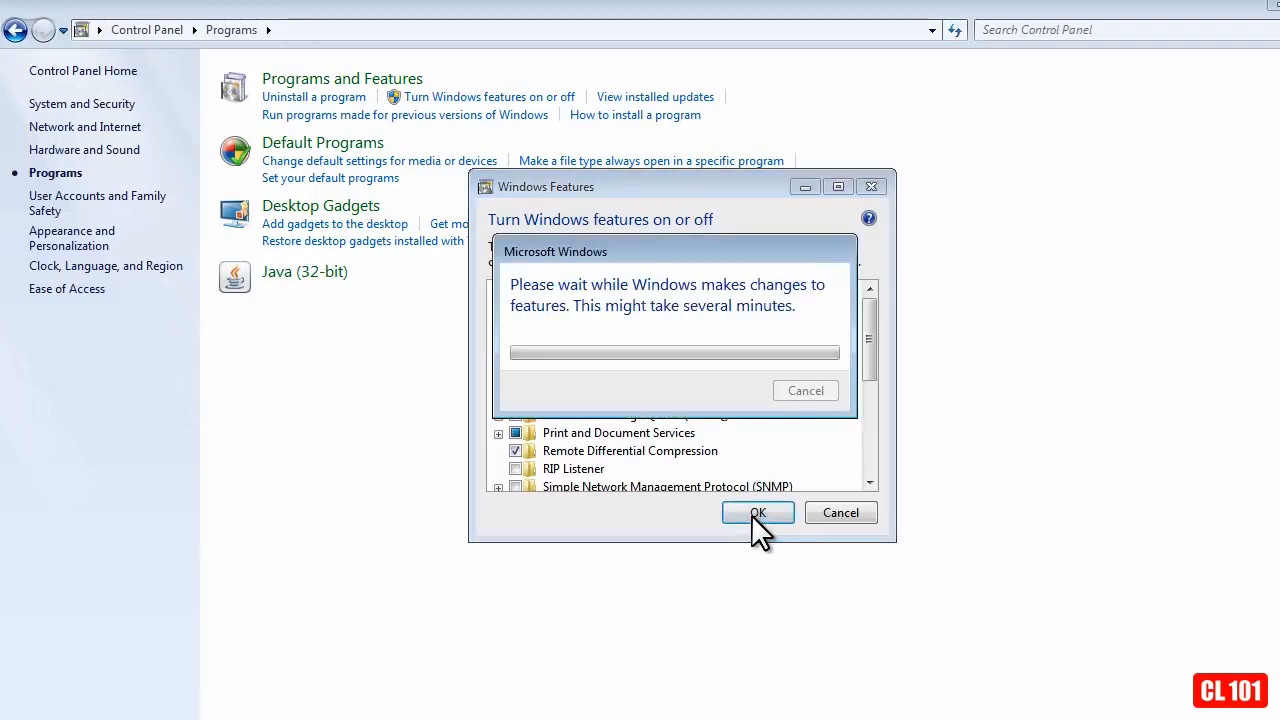